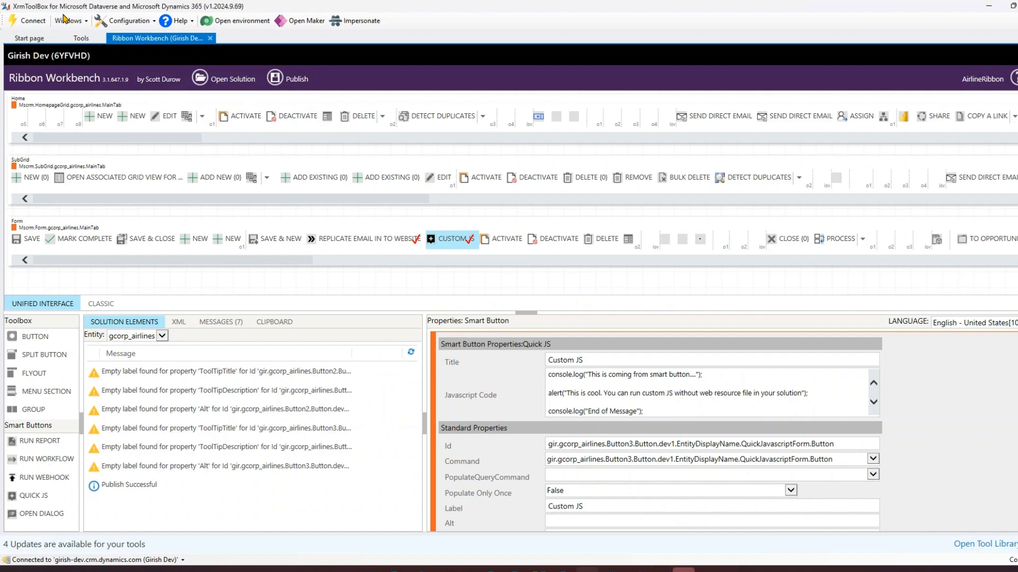
pyautogui.click(79, 38)
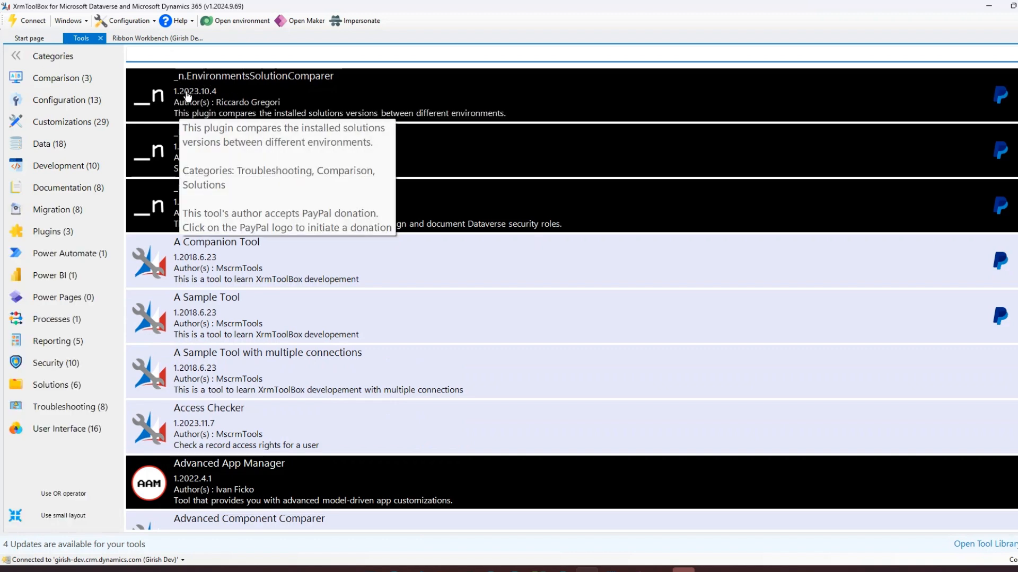
pyautogui.write('rib')
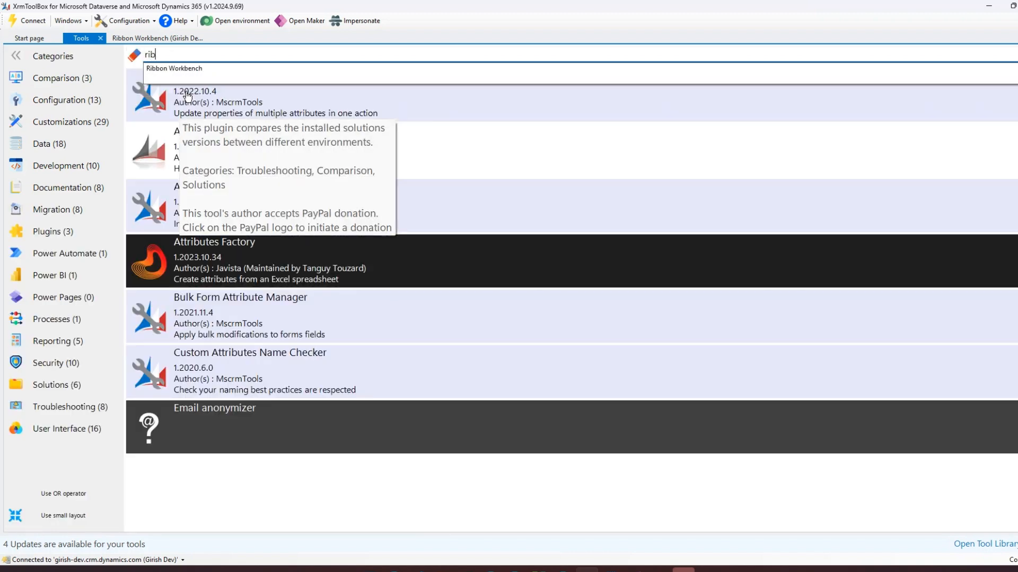
pyautogui.click(195, 74)
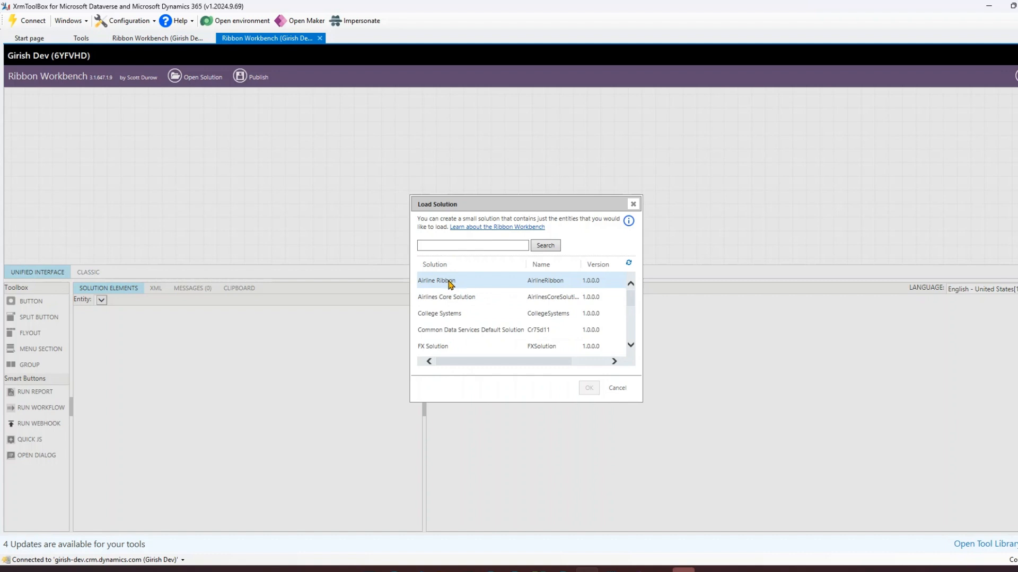
pyautogui.click(632, 204)
pyautogui.click(320, 39)
pyautogui.click(532, 322)
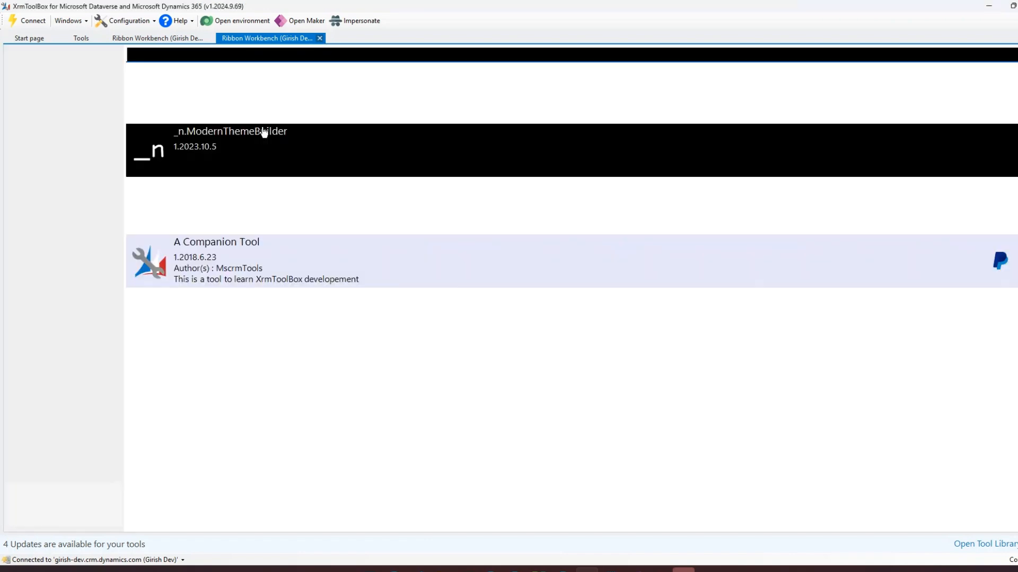
# Step: Return to the loaded Ribbon Workbench session and examine the Smart Buttons section of the toolbox
pyautogui.click(158, 38)
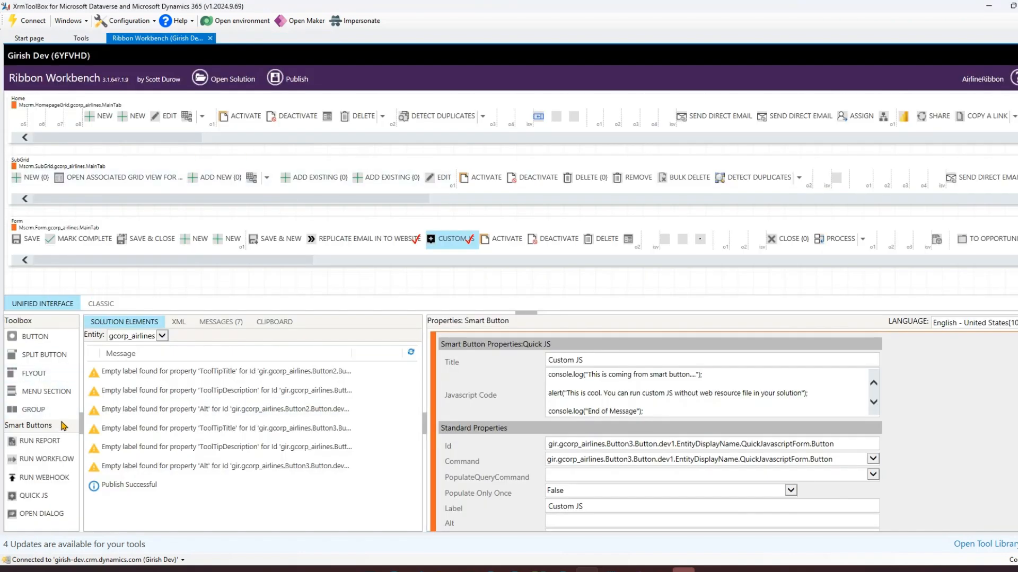
pyautogui.moveTo(4, 420)
pyautogui.mouseDown()
pyautogui.moveTo(33, 485)
pyautogui.moveTo(93, 534)
pyautogui.moveTo(89, 524)
pyautogui.mouseUp()
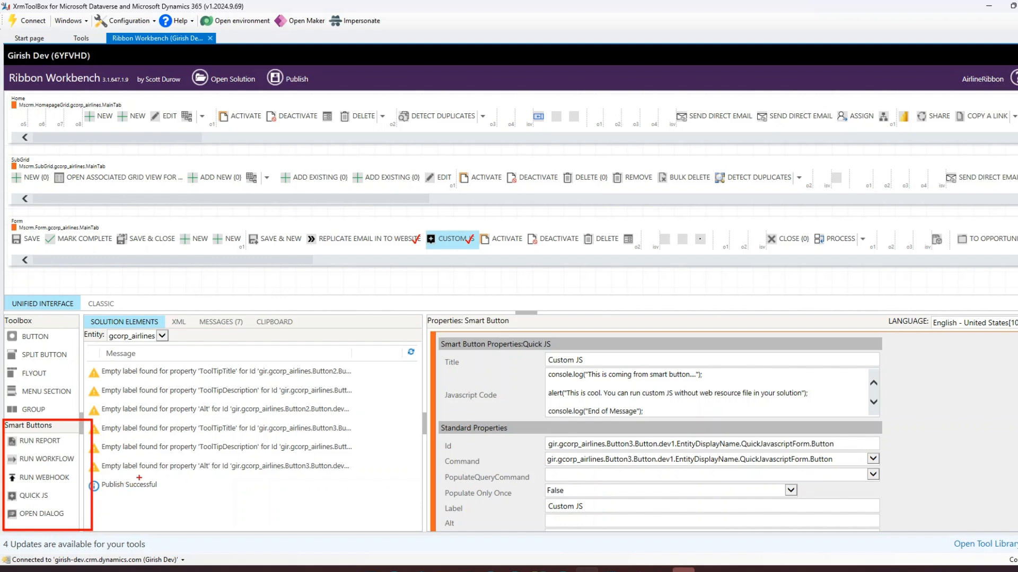
pyautogui.press('Escape')
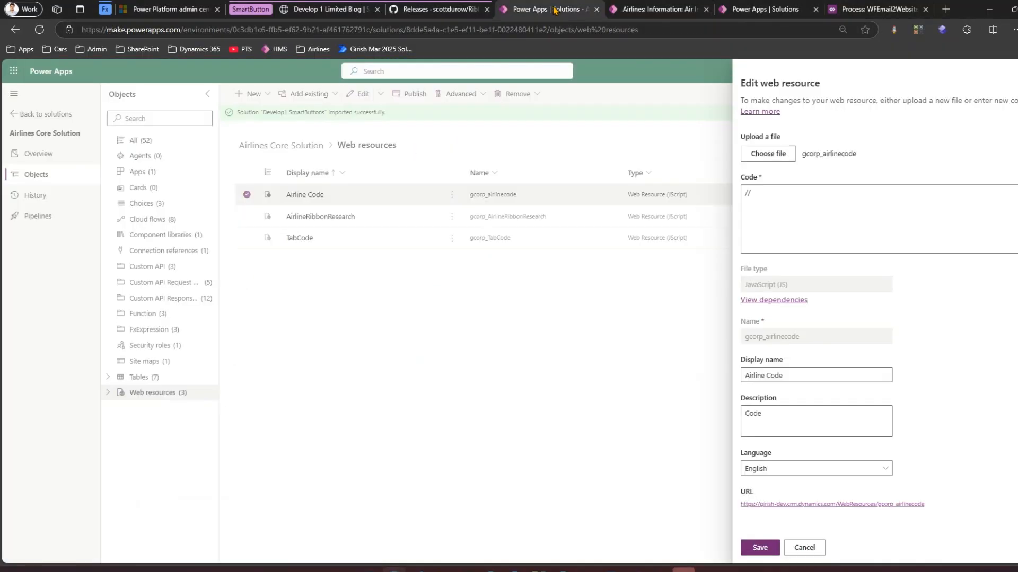
# Step: Review the browser tabs: the imported Develop1 SmartButtons solution, the Smart Buttons blog post and the SmartButtons release page
pyautogui.click(557, 9)
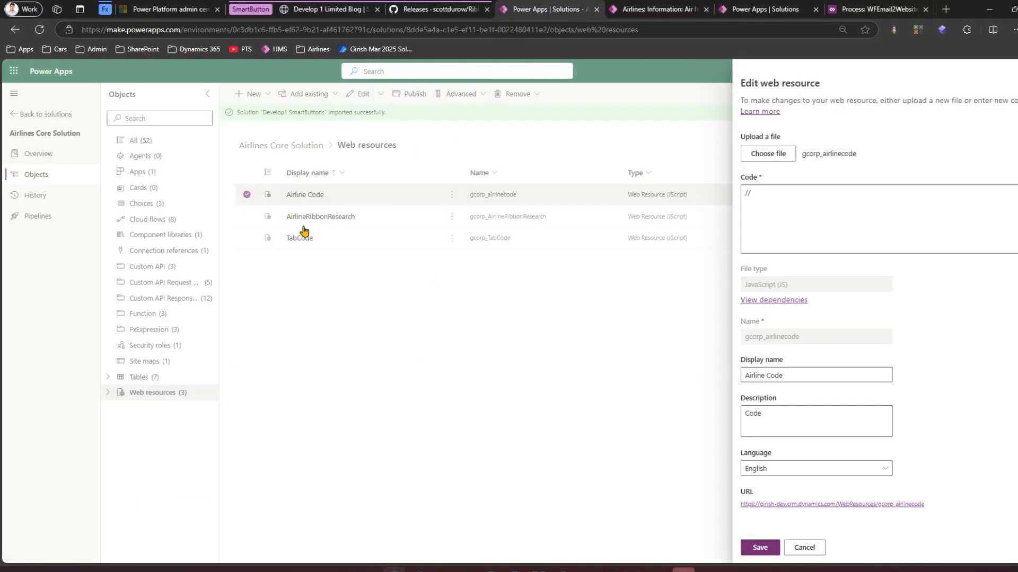
pyautogui.click(686, 9)
pyautogui.click(721, 9)
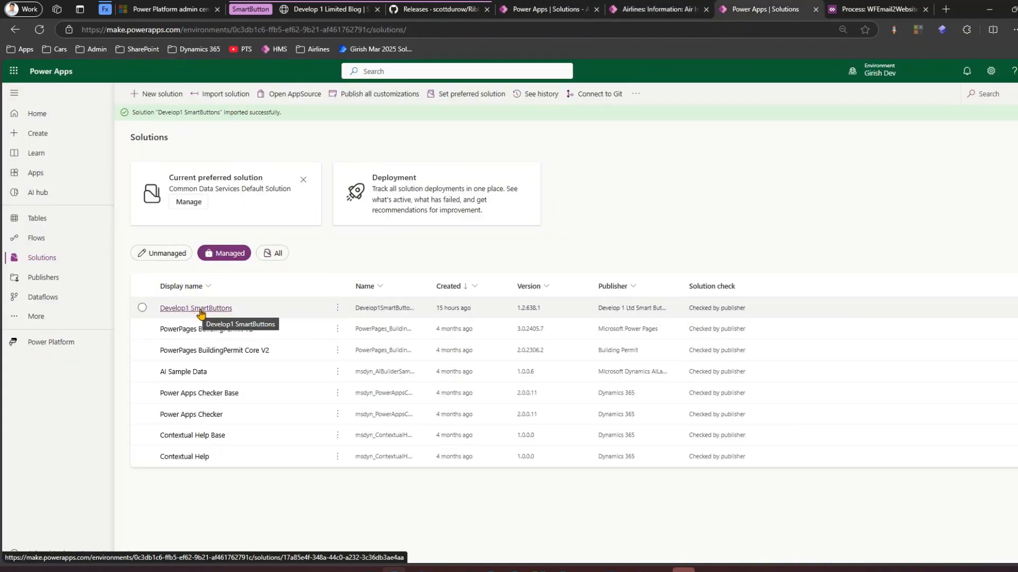
pyautogui.click(329, 8)
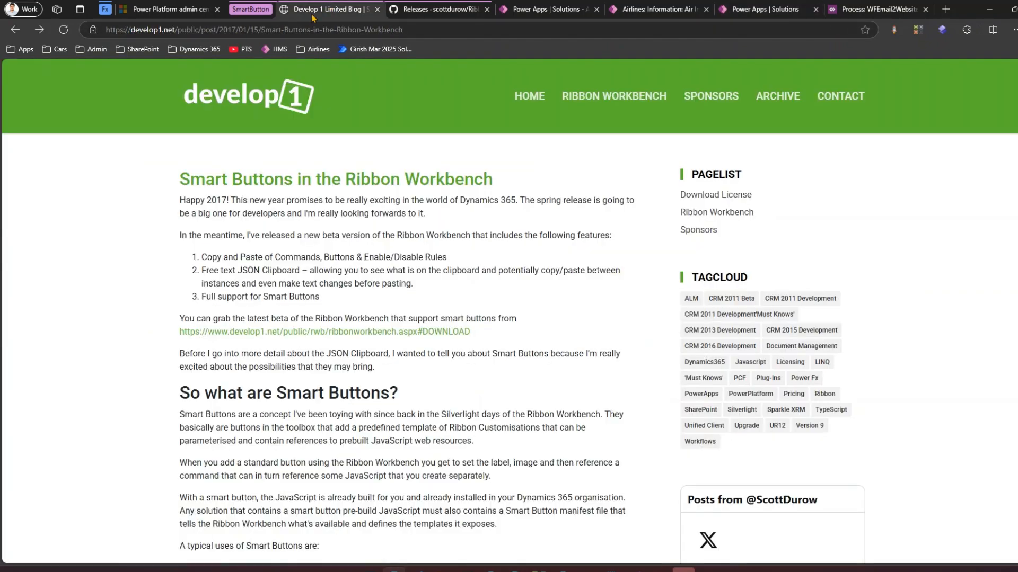
pyautogui.scroll(-10, 408, 390)
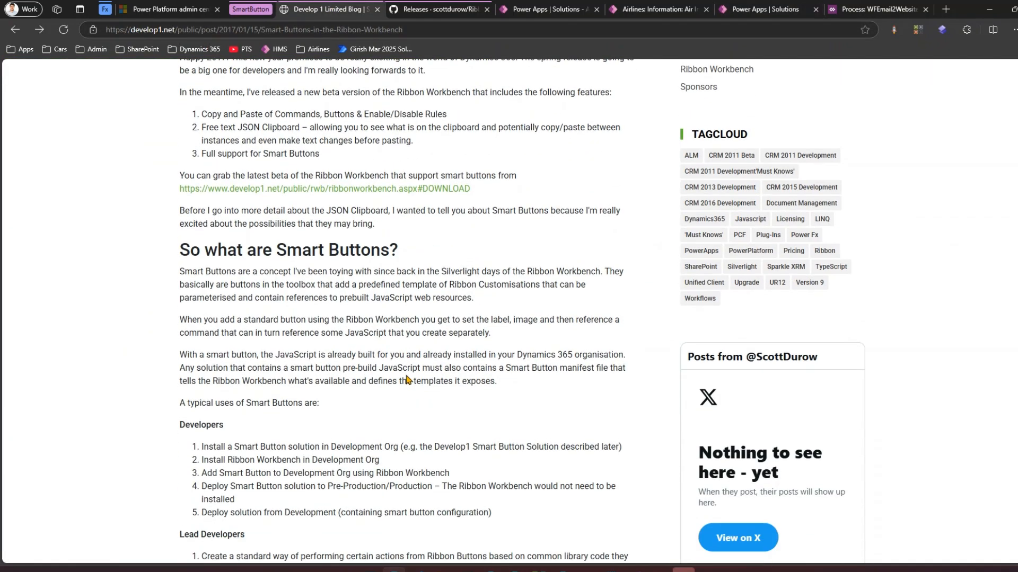
pyautogui.scroll(-2, 409, 391)
pyautogui.scroll(12, 405, 379)
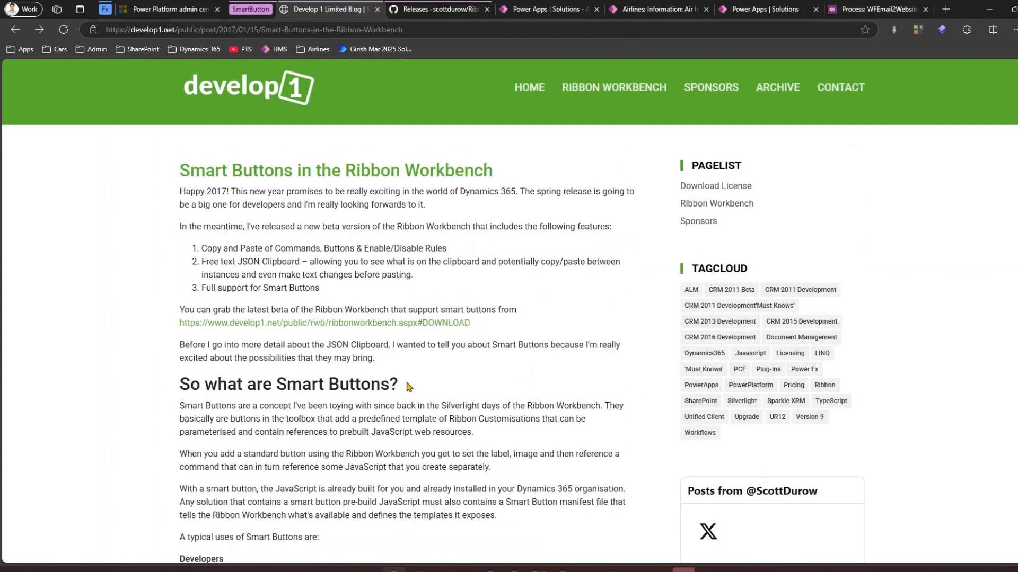
pyautogui.click(420, 8)
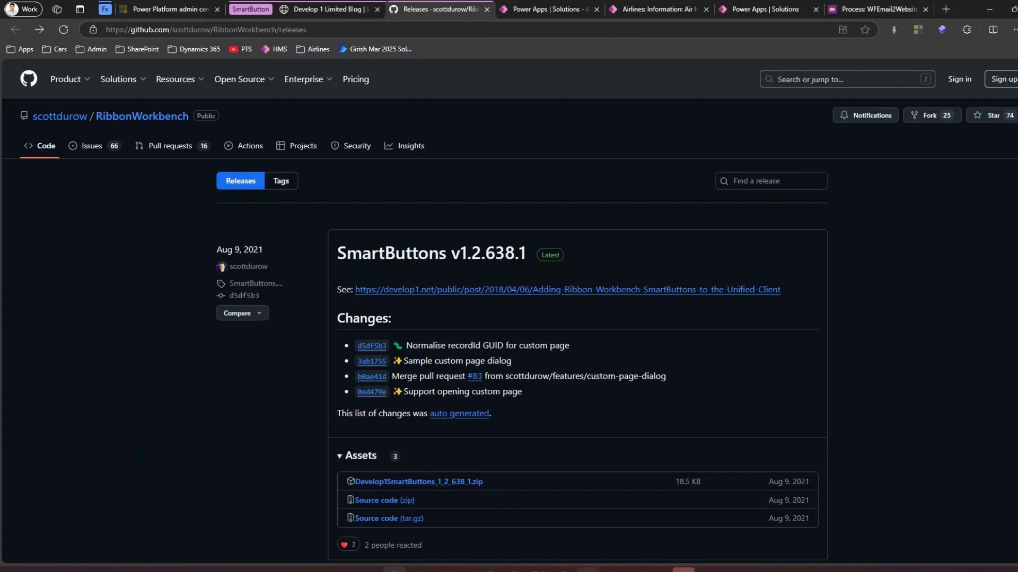
# Step: Add an Open Dialog smart button to the Airlines form ribbon next to the Custom JS button
pyautogui.click(586, 570)
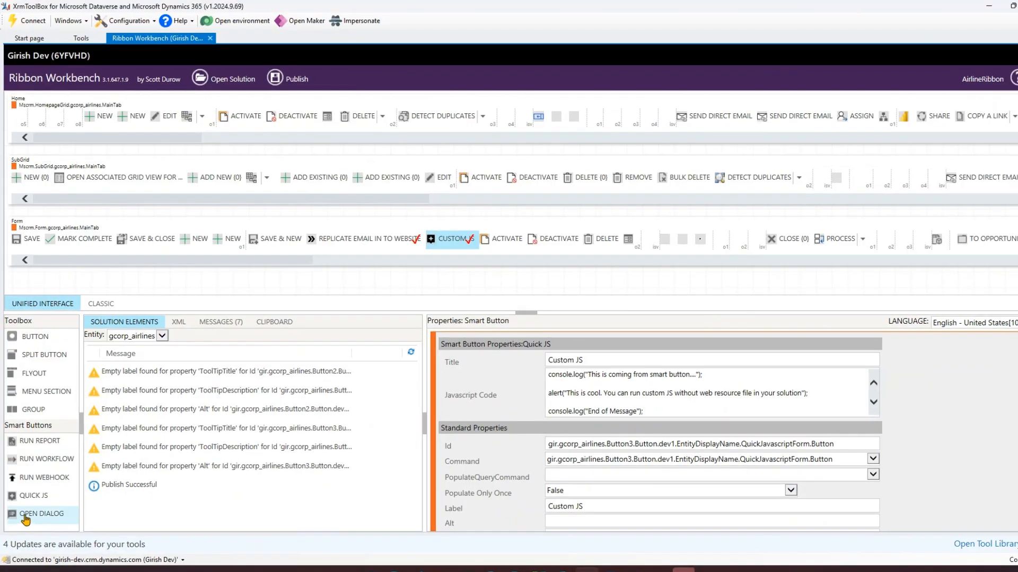
pyautogui.moveTo(28, 517)
pyautogui.mouseDown()
pyautogui.moveTo(53, 509)
pyautogui.moveTo(211, 326)
pyautogui.moveTo(307, 240)
pyautogui.mouseUp()
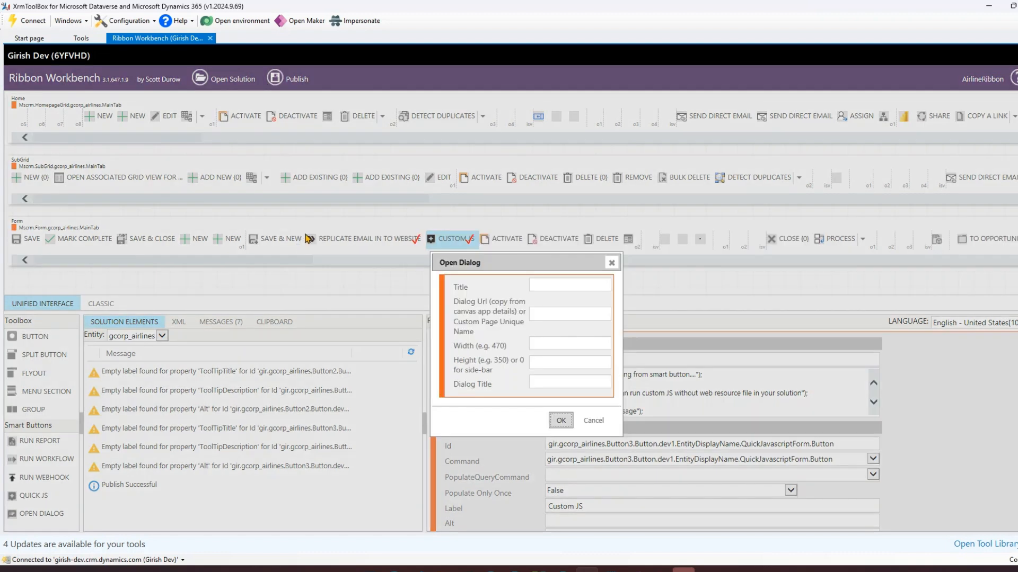
pyautogui.moveTo(621, 436); pyautogui.dragTo(853, 518)
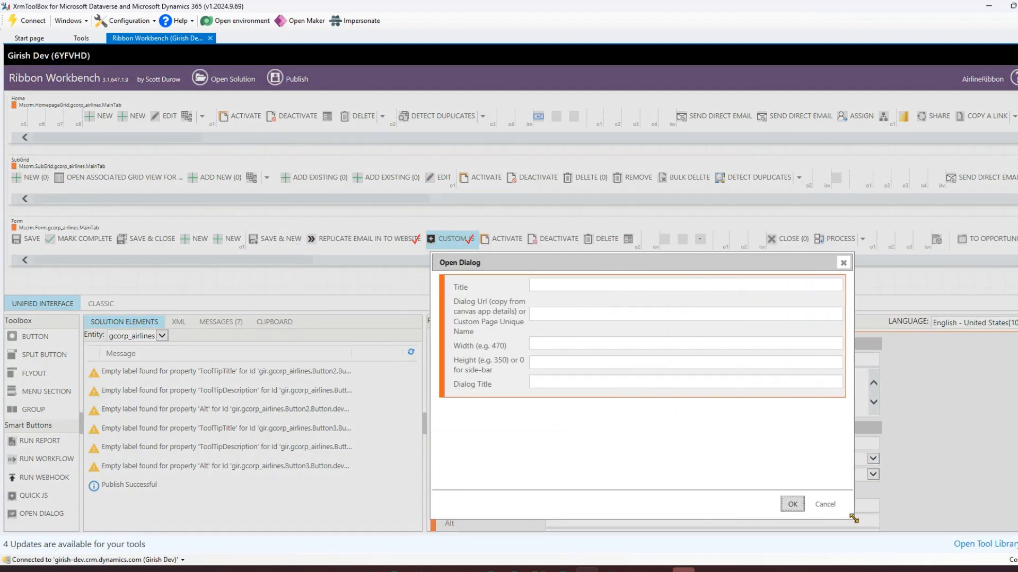
# Step: Set the dialog's title to 'Dialog Title - Main Airlines', width 900, height 700, and dialog title 'This is a Dialog title'
pyautogui.click(590, 285)
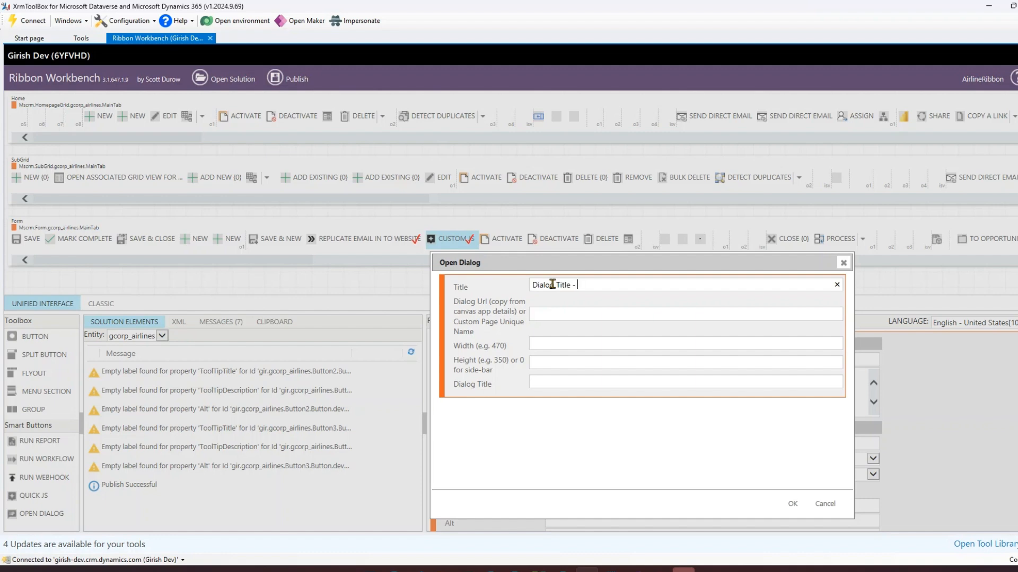
pyautogui.write('Main Airlines')
pyautogui.click(565, 343)
pyautogui.click(558, 383)
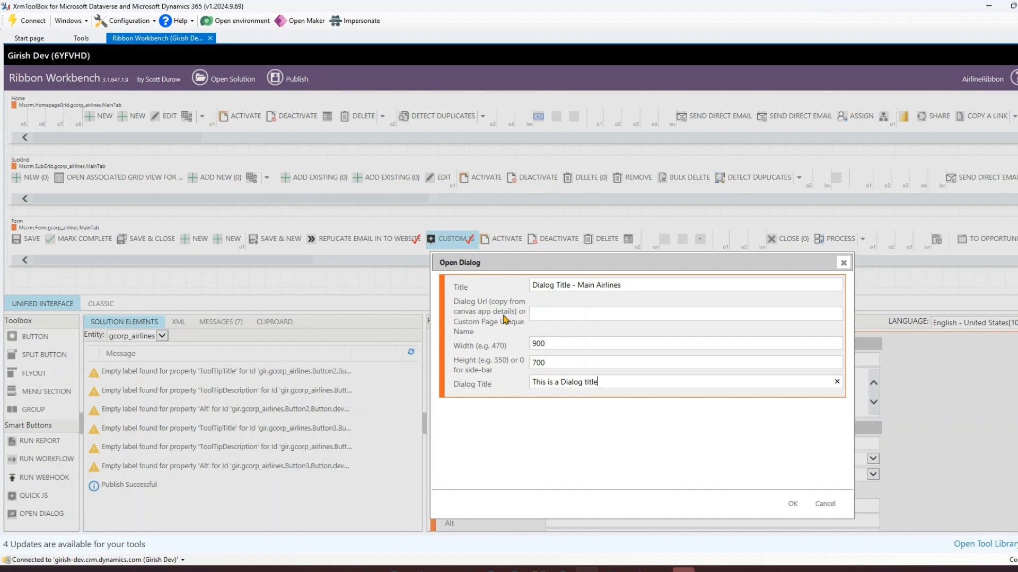
# Step: Switch to the browser's Air India airline record and close the developer tools
pyautogui.moveTo(395, 570)
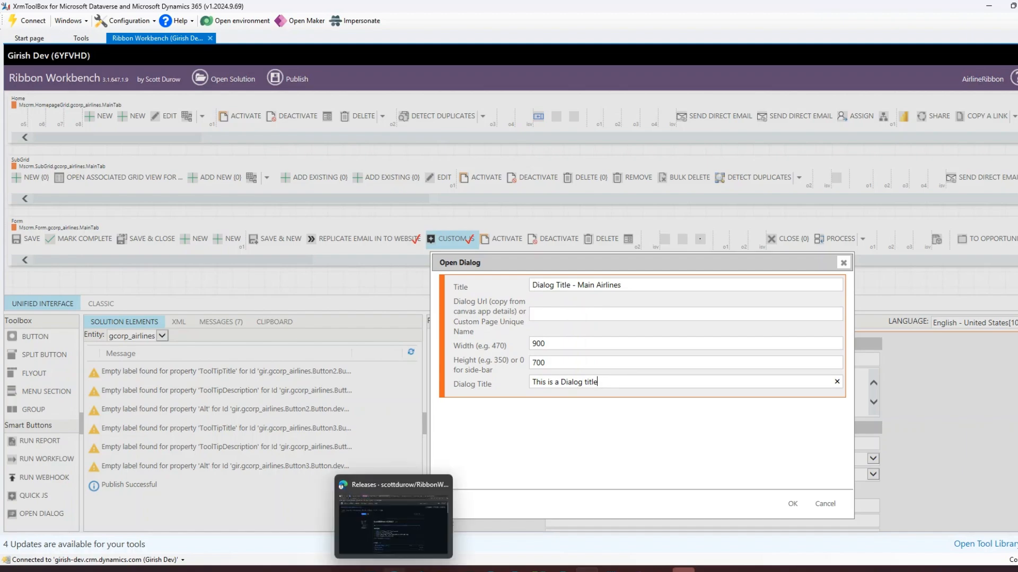
pyautogui.click(424, 530)
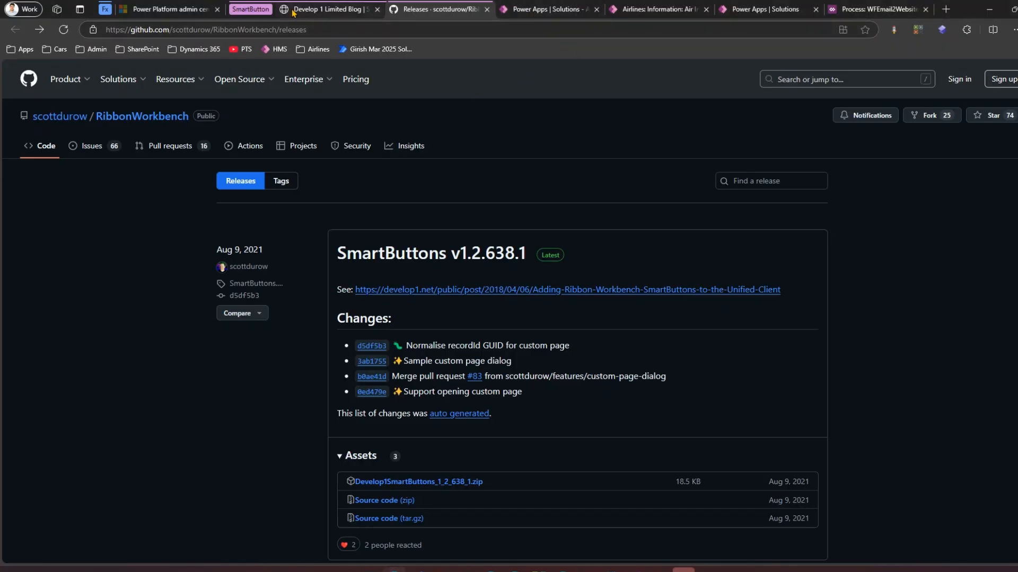
pyautogui.click(665, 13)
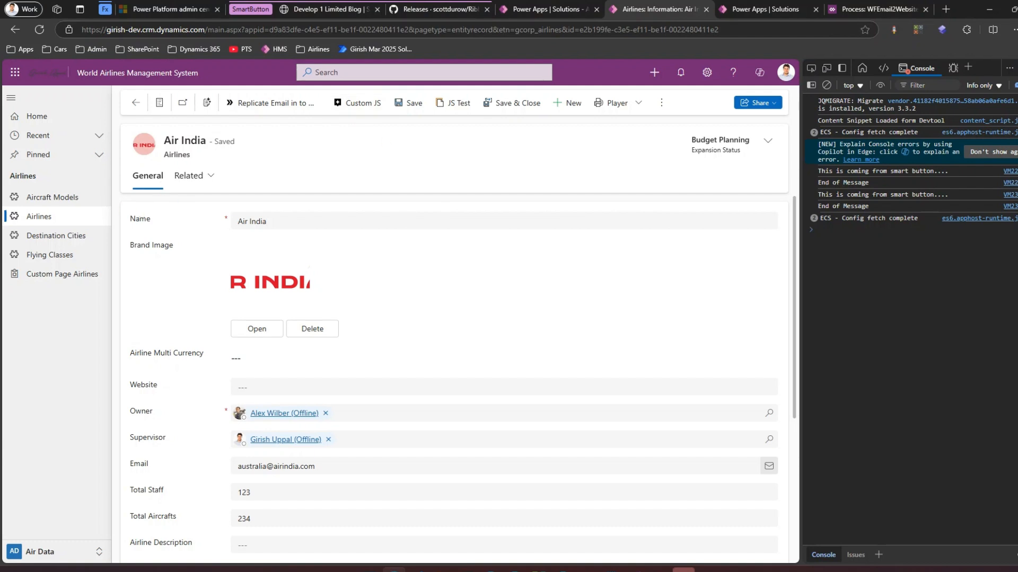
pyautogui.press('F12')
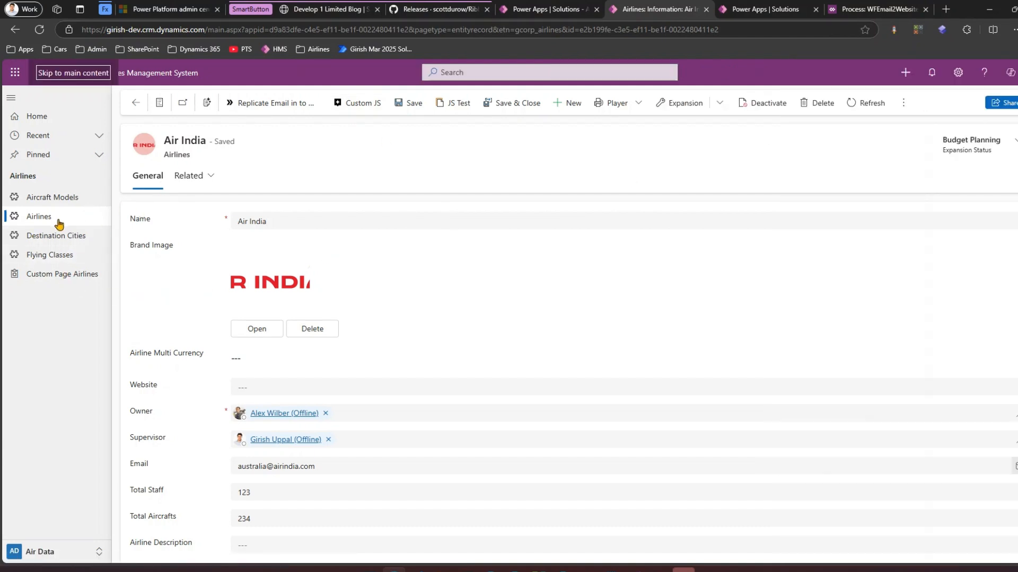
# Step: Open the Airlines list and the Air India record to examine the form area
pyautogui.click(59, 220)
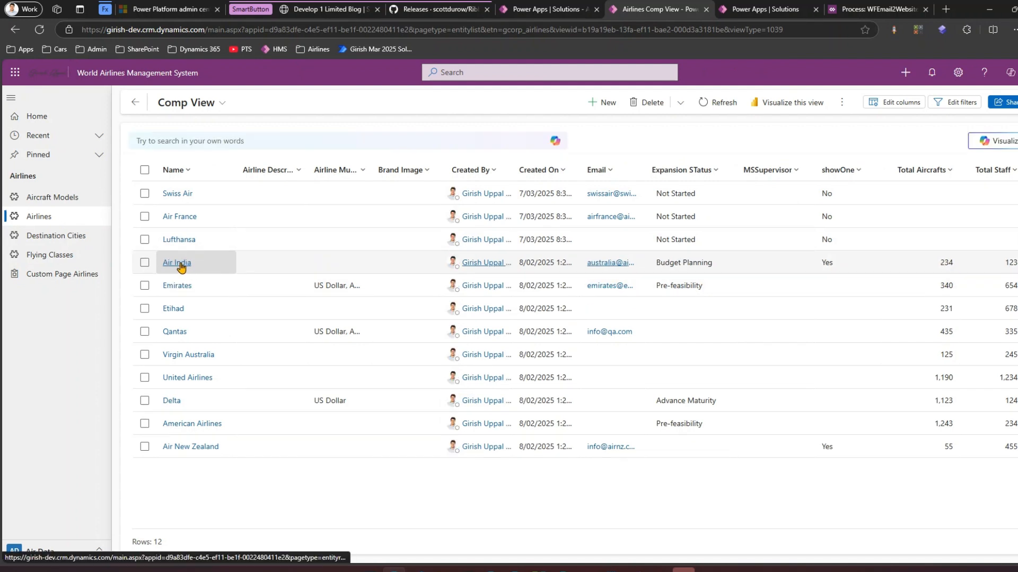
pyautogui.click(179, 263)
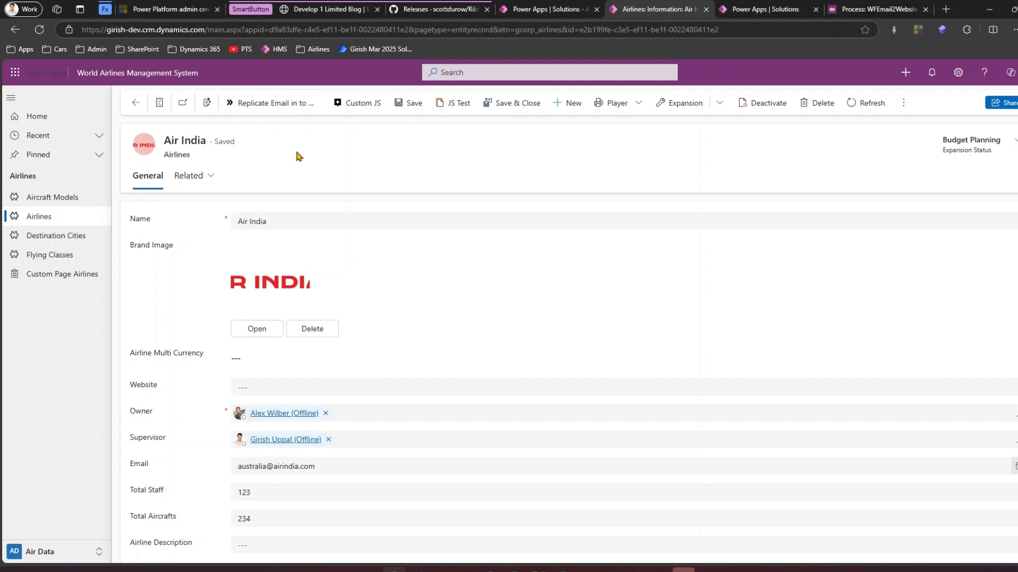
pyautogui.moveTo(130, 155)
pyautogui.mouseDown()
pyautogui.moveTo(373, 469)
pyautogui.moveTo(908, 491)
pyautogui.moveTo(895, 494)
pyautogui.mouseUp()
pyautogui.moveTo(1017, 300)
pyautogui.mouseDown()
pyautogui.moveTo(894, 325)
pyautogui.moveTo(917, 345)
pyautogui.mouseUp()
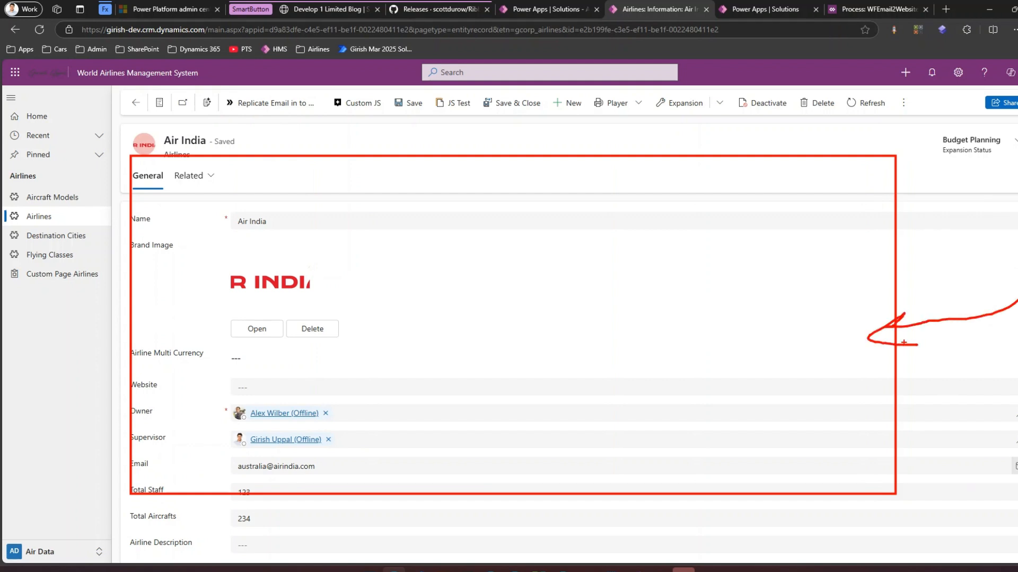
pyautogui.press('Escape')
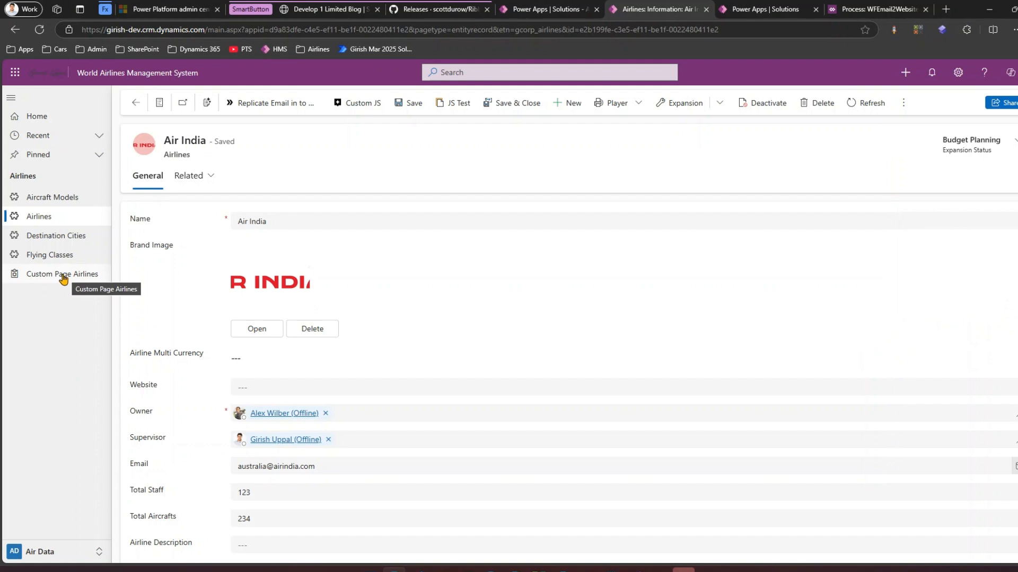
# Step: Browse the Aircraft Models, Destination Cities, Flying Classes and Airlines views, then examine the Custom Page Airlines page
pyautogui.click(53, 199)
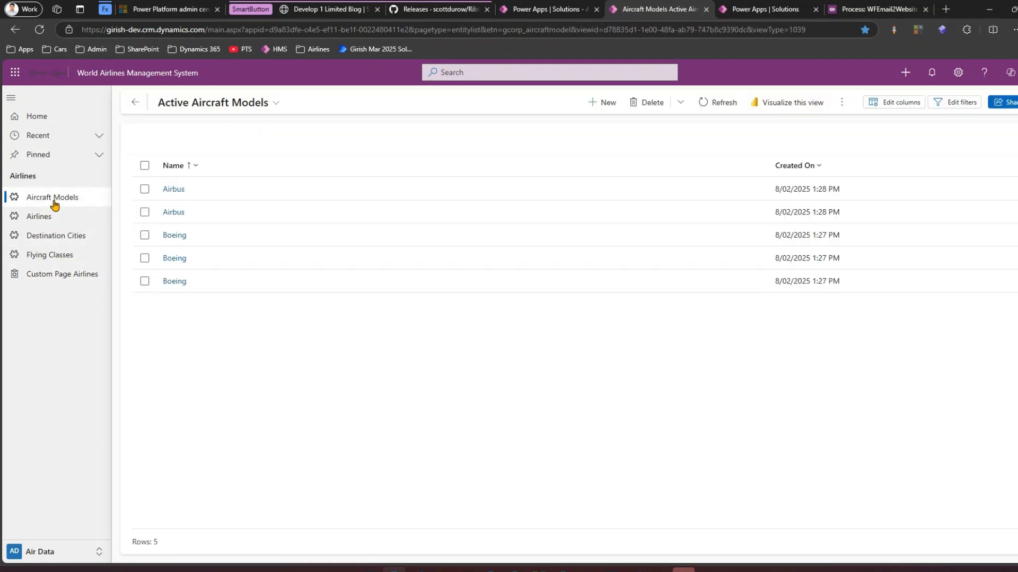
pyautogui.click(55, 235)
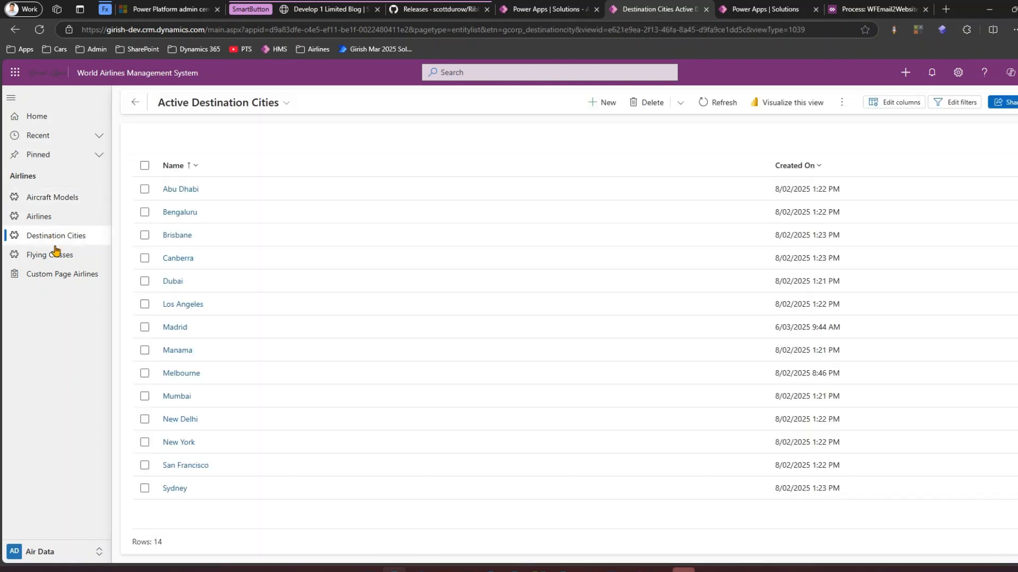
pyautogui.click(56, 253)
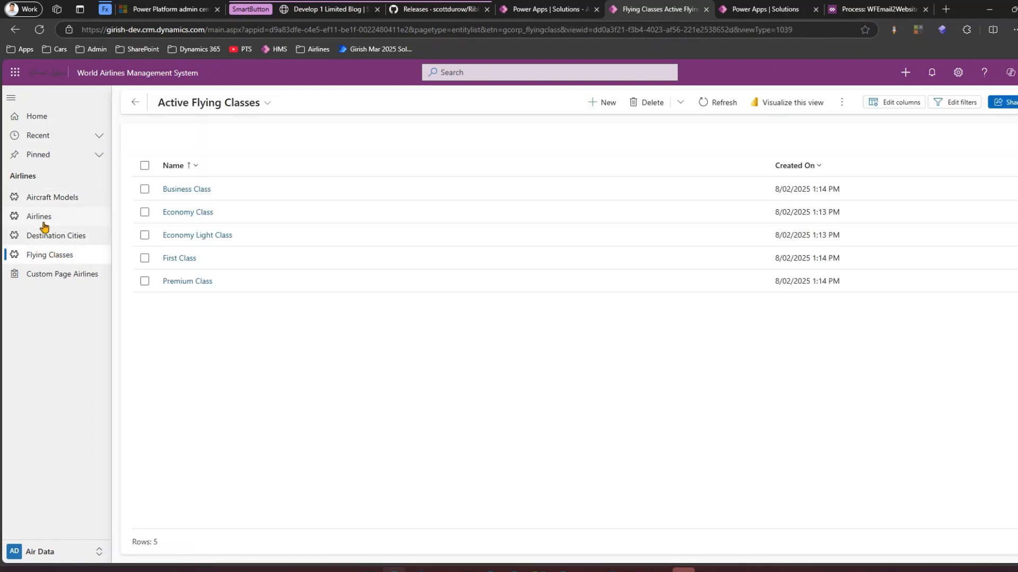
pyautogui.click(45, 218)
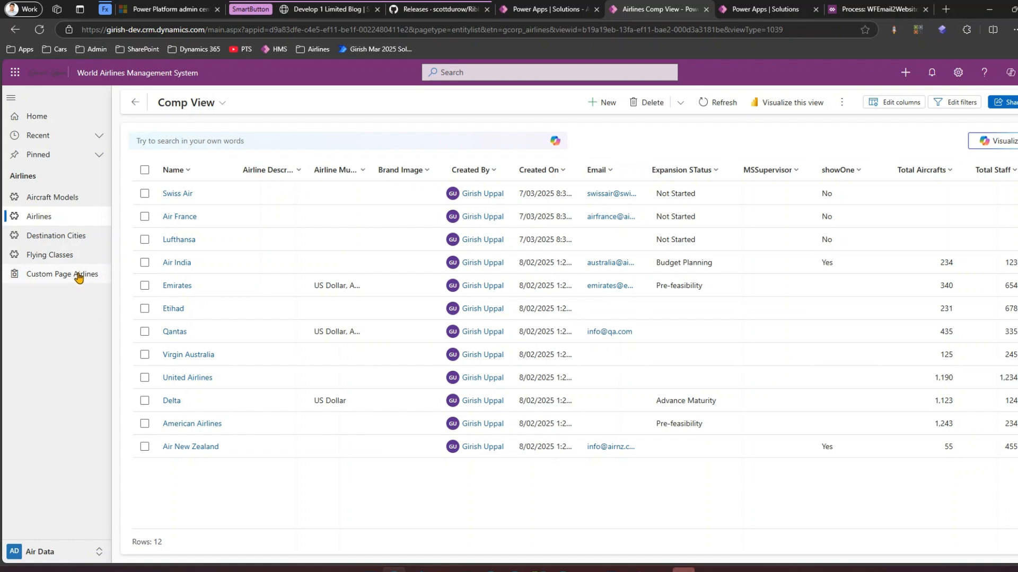
pyautogui.click(79, 275)
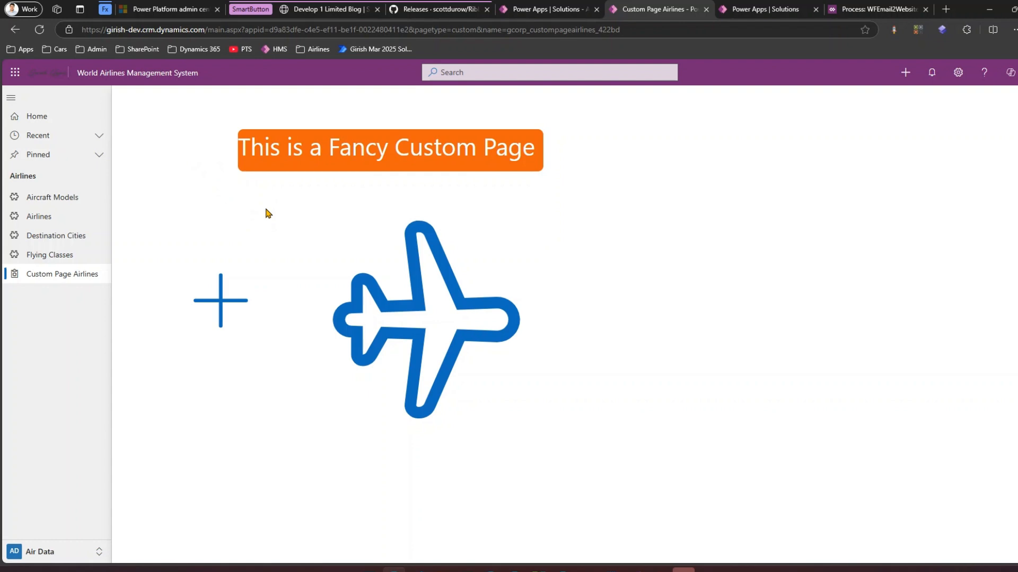
pyautogui.moveTo(153, 113)
pyautogui.mouseDown()
pyautogui.moveTo(368, 309)
pyautogui.moveTo(597, 424)
pyautogui.moveTo(612, 445)
pyautogui.mouseUp()
pyautogui.moveTo(714, 172)
pyautogui.mouseDown()
pyautogui.moveTo(698, 220)
pyautogui.moveTo(589, 254)
pyautogui.moveTo(613, 260)
pyautogui.mouseUp()
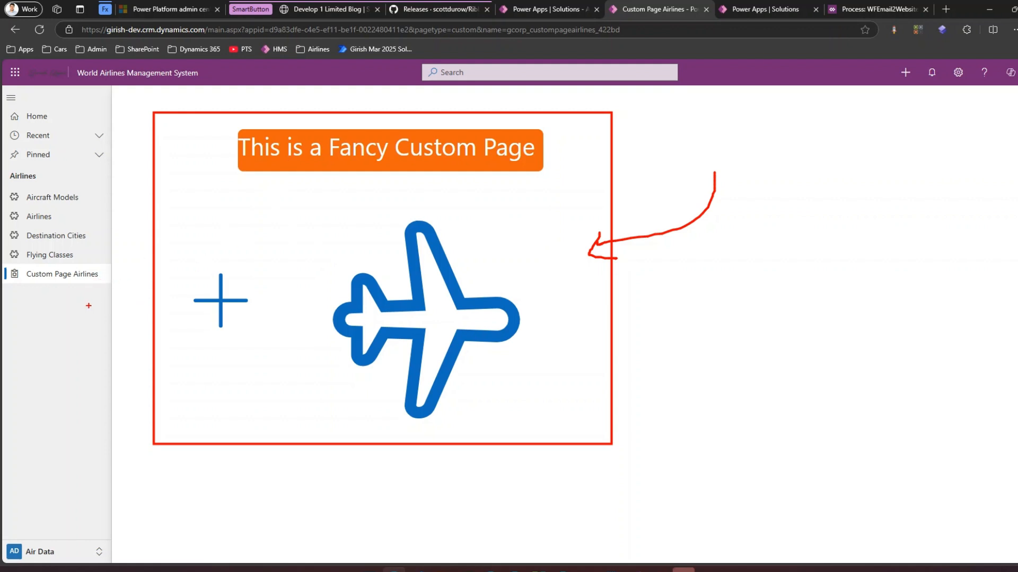
pyautogui.moveTo(80, 325)
pyautogui.mouseDown()
pyautogui.moveTo(74, 283)
pyautogui.moveTo(83, 295)
pyautogui.mouseUp()
pyautogui.press('Escape')
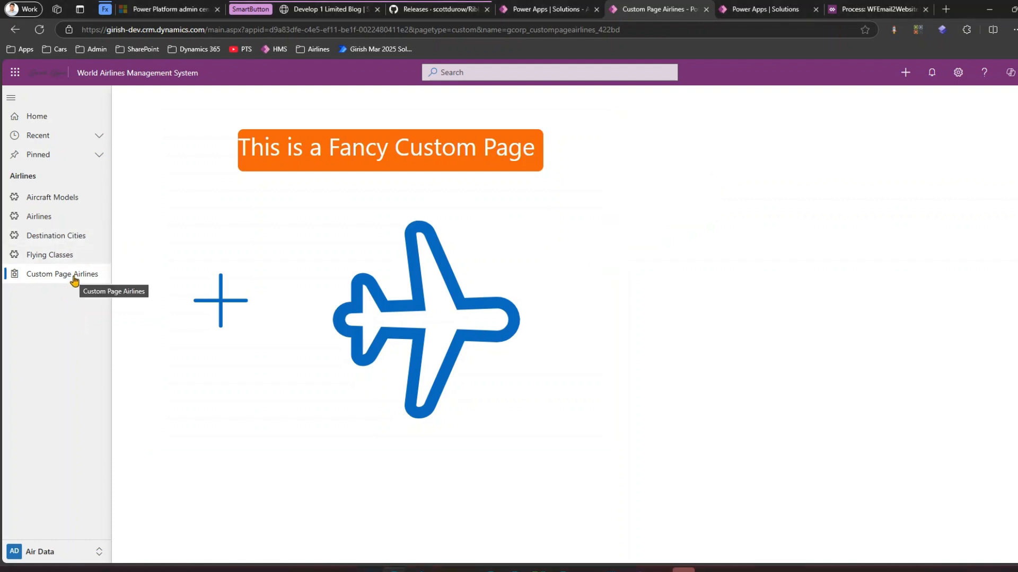
# Step: Switch to the Power Apps solutions list and show the unmanaged solutions
pyautogui.click(742, 9)
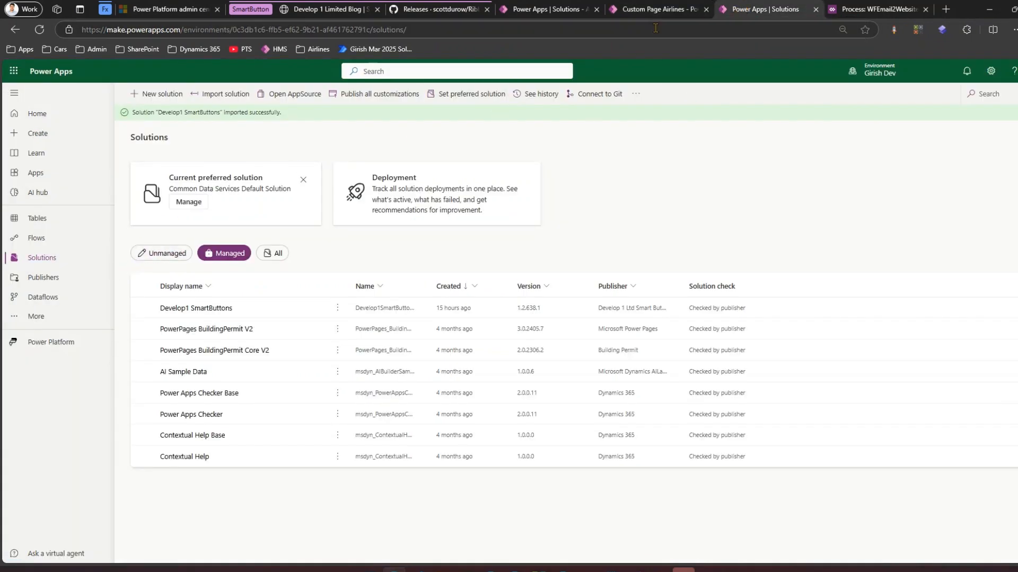
pyautogui.click(563, 11)
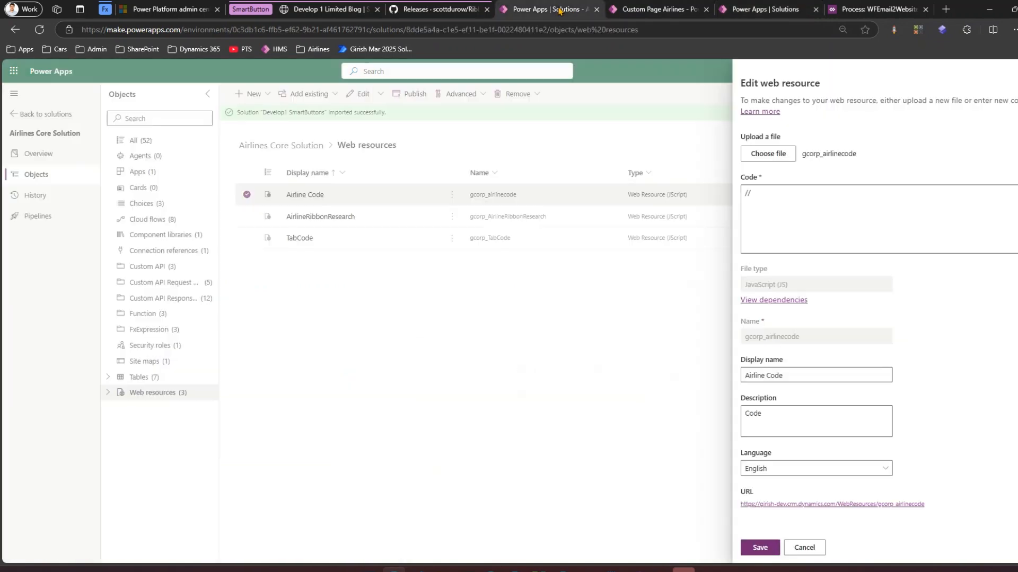
pyautogui.click(775, 11)
pyautogui.click(159, 253)
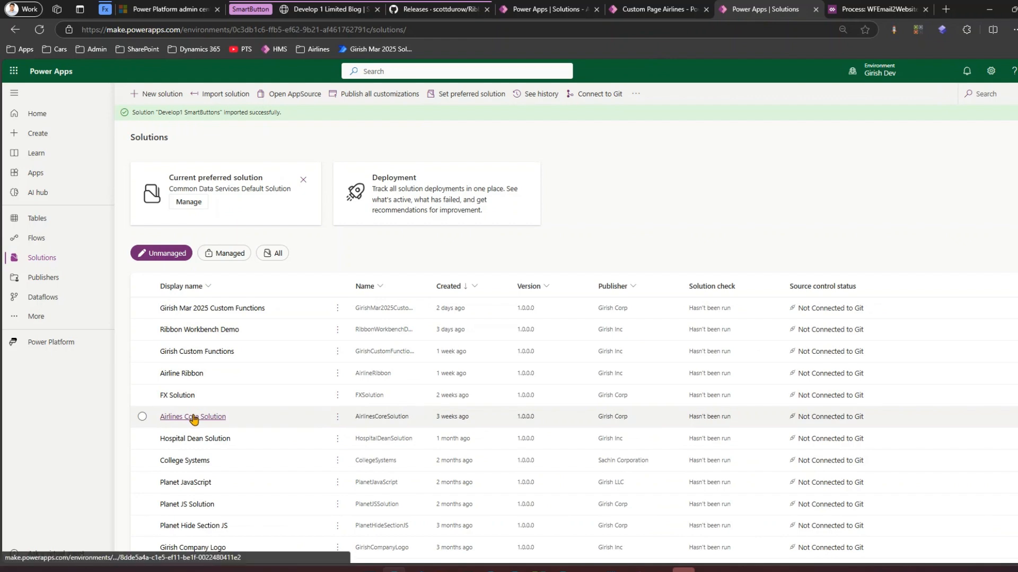
# Step: Open the Airlines Core Solution's Pages to read the Custom Page Airlines page's unique name
pyautogui.click(194, 417)
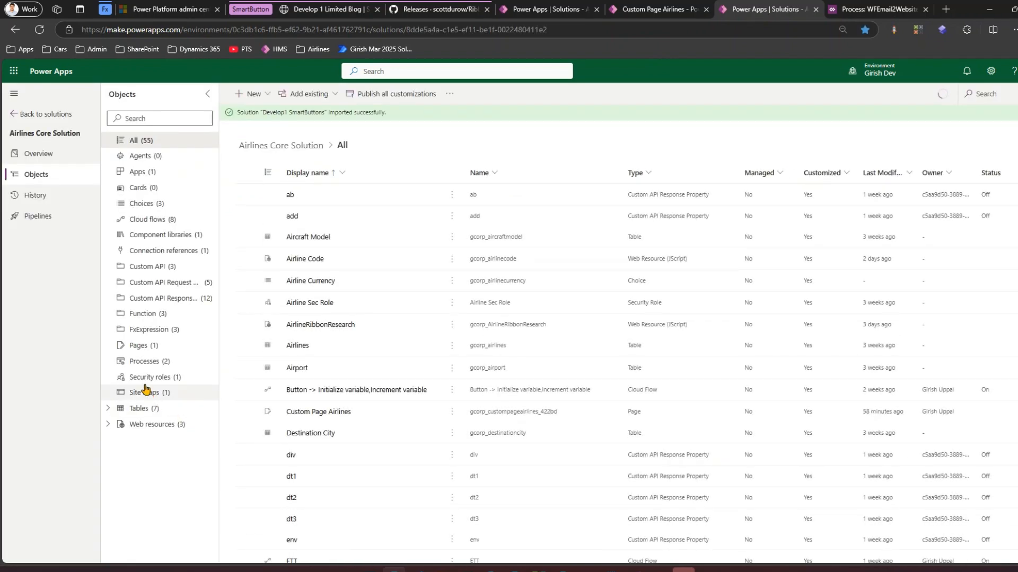
pyautogui.click(141, 346)
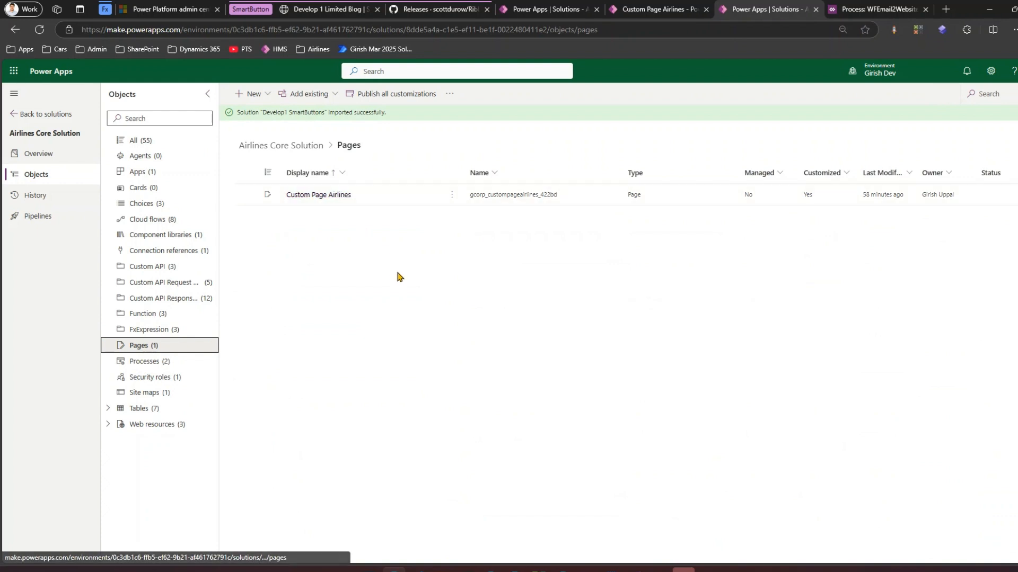
pyautogui.moveTo(432, 276)
pyautogui.mouseDown()
pyautogui.moveTo(437, 249)
pyautogui.moveTo(501, 202)
pyautogui.moveTo(488, 220)
pyautogui.mouseUp()
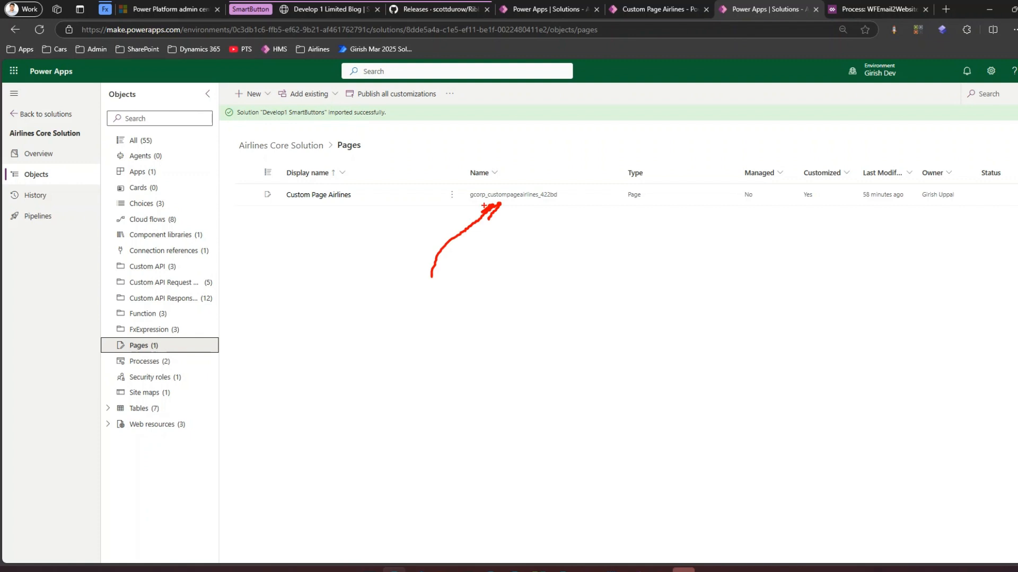
pyautogui.press('Escape')
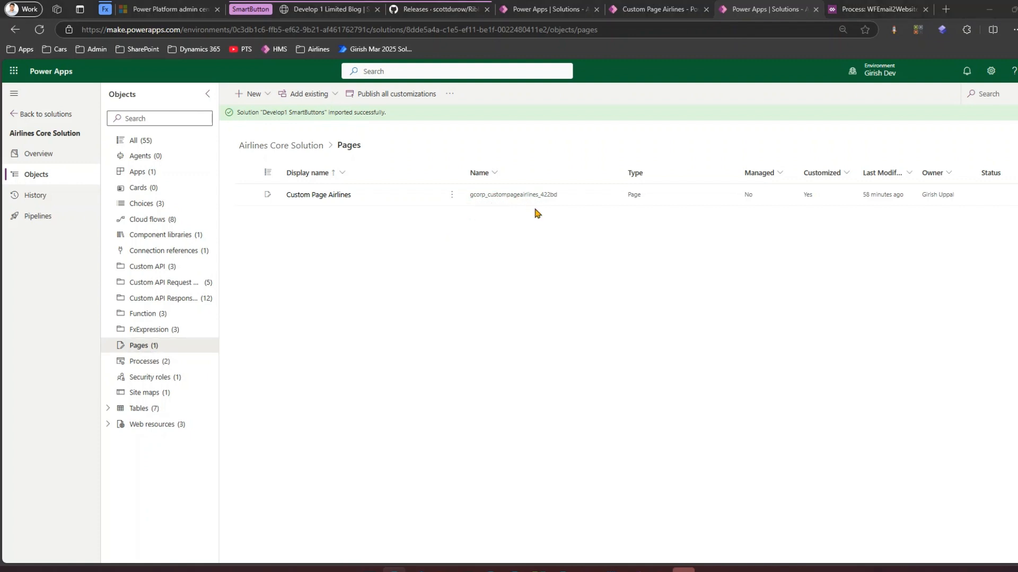
pyautogui.hotkey('ctrl', '+')
pyautogui.hotkey('ctrl', '+')
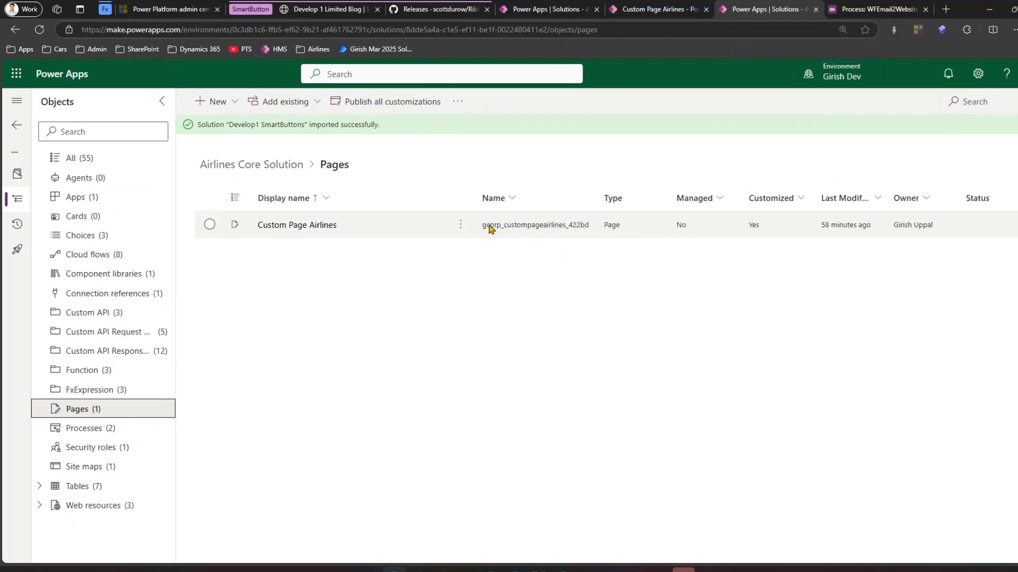
# Step: Set the Open Dialog's Custom Page Unique Name to gcorp_custompageairlines_422bd
pyautogui.moveTo(585, 570)
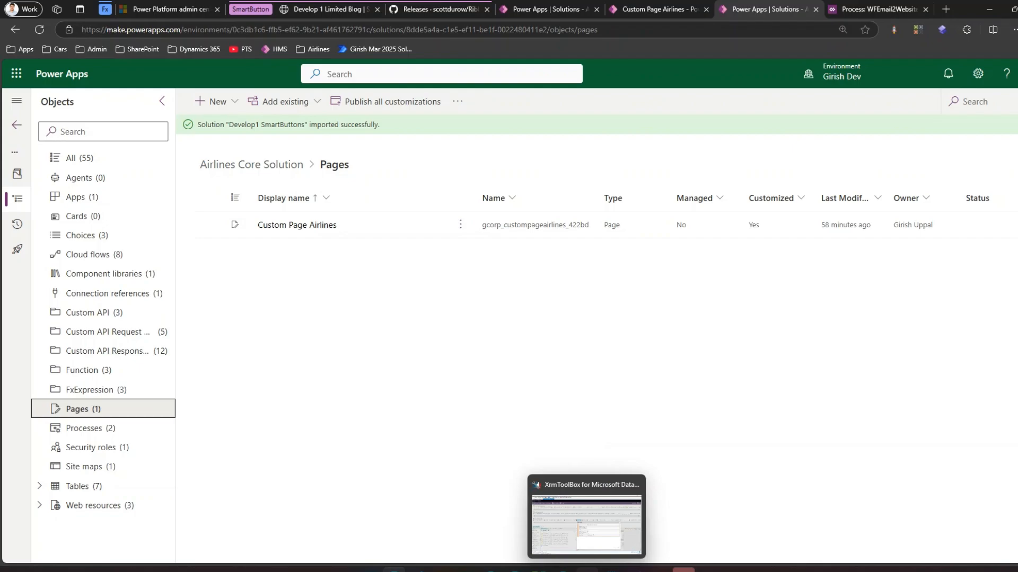
pyautogui.click(580, 491)
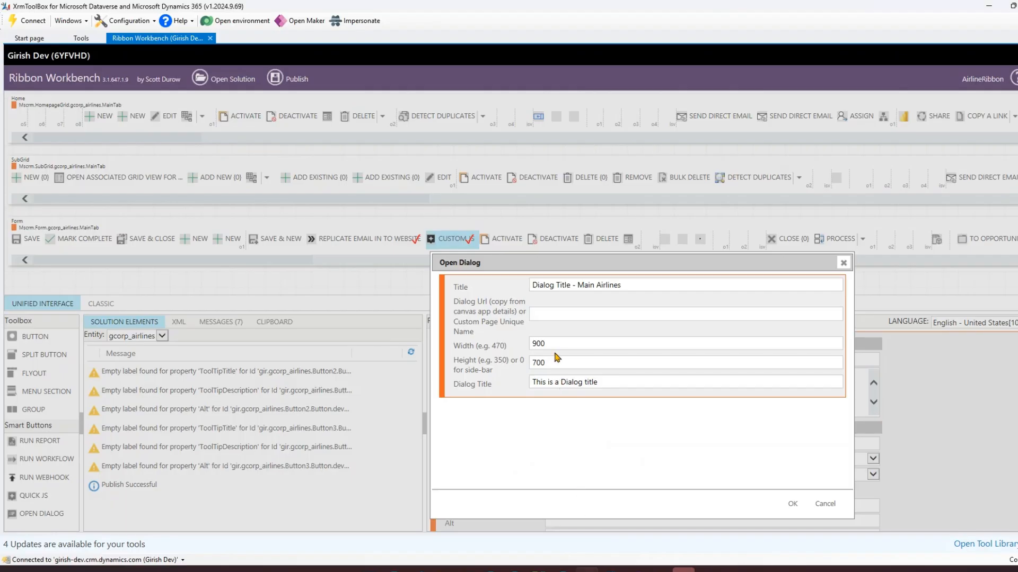
pyautogui.click(539, 314)
pyautogui.write('gcorp_custompageairlines')
pyautogui.hotkey('alt', 'Tab')
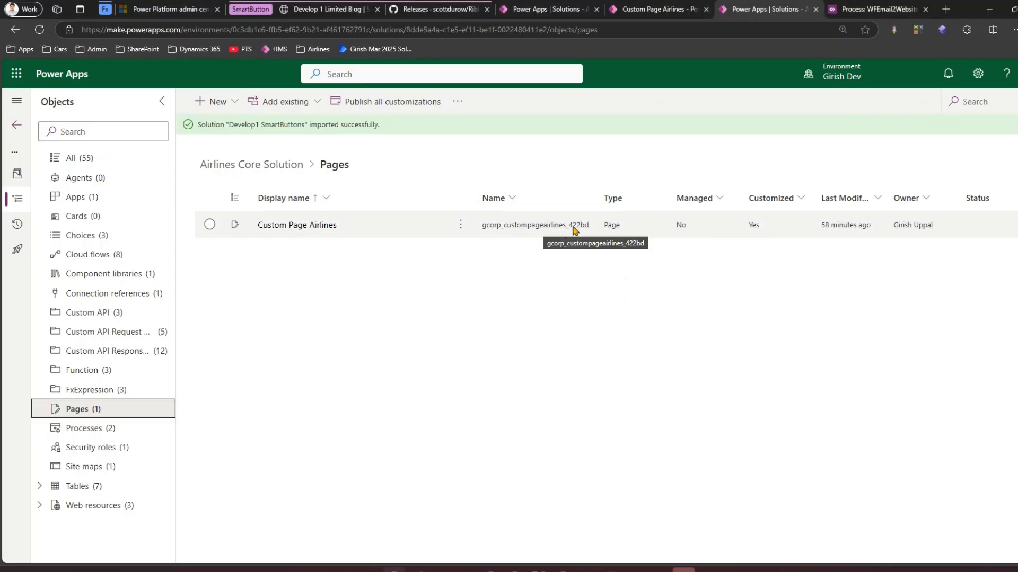
pyautogui.hotkey('alt', 'Tab')
pyautogui.click(654, 314)
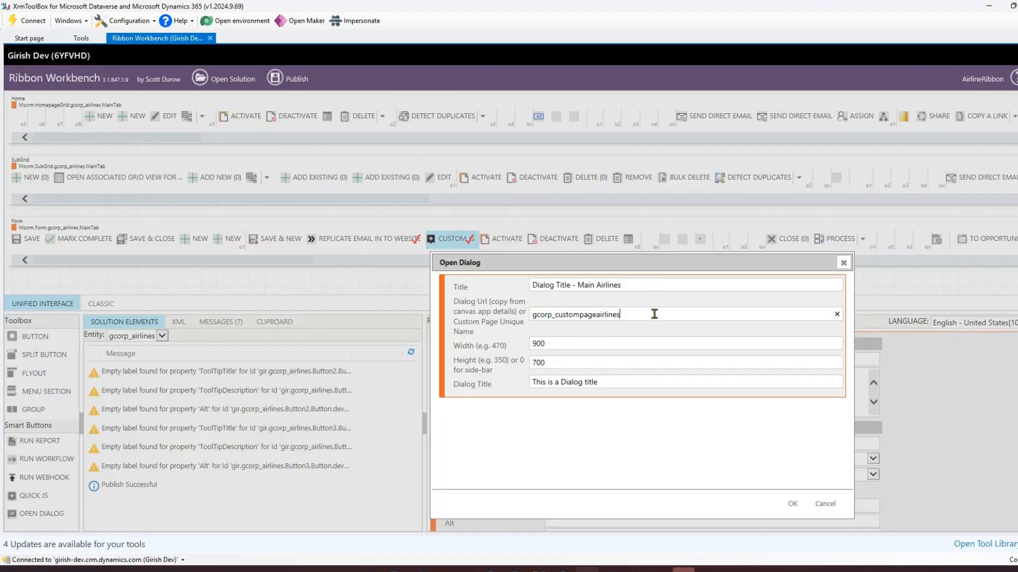
pyautogui.write('_422bd')
# Step: Compare the entered name with the page name in the solution and confirm the Open Dialog settings
pyautogui.hotkey('alt', 'Tab')
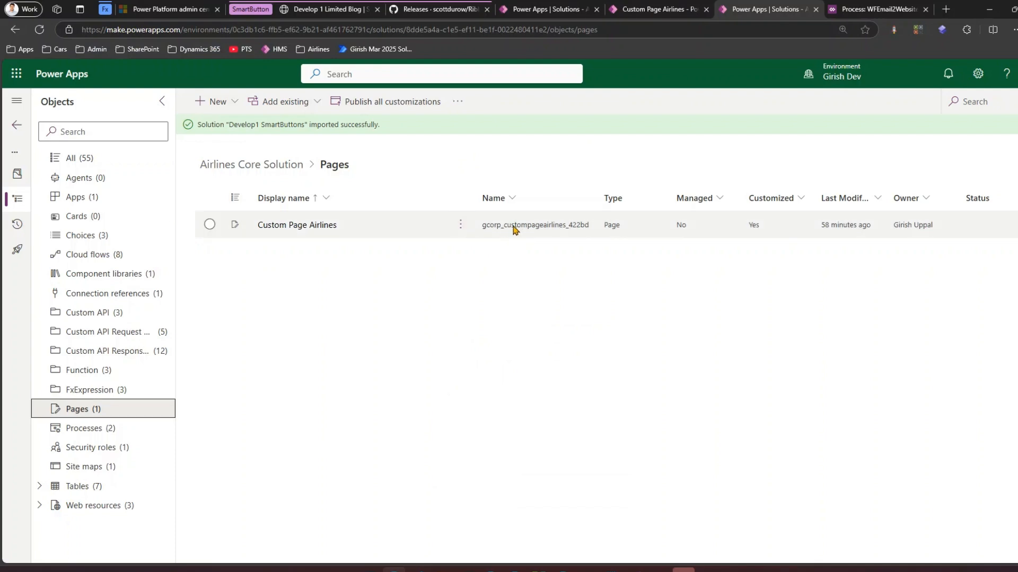
pyautogui.hotkey('alt', 'Tab')
pyautogui.hotkey('alt', 'Tab')
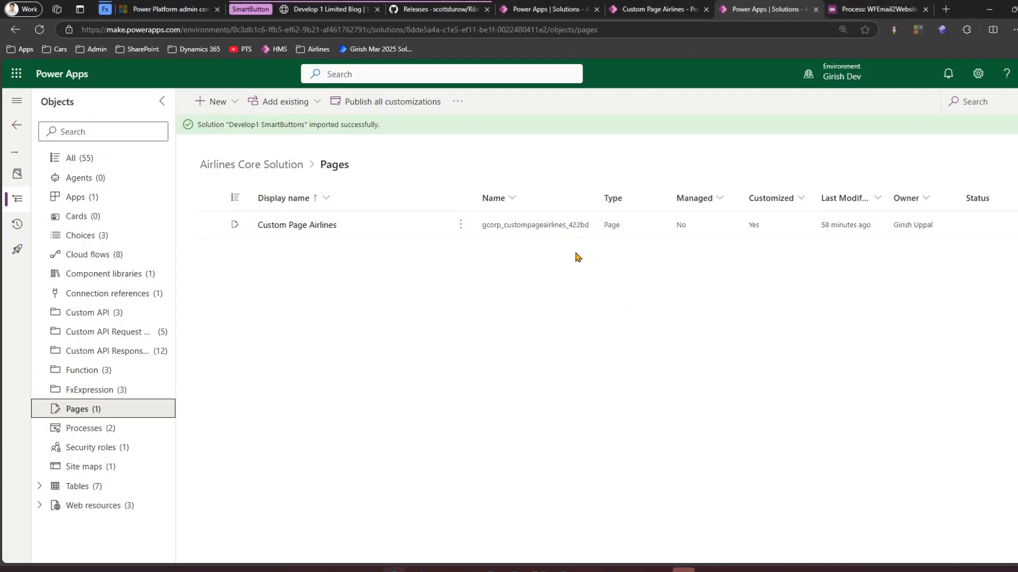
pyautogui.hotkey('alt', 'Tab')
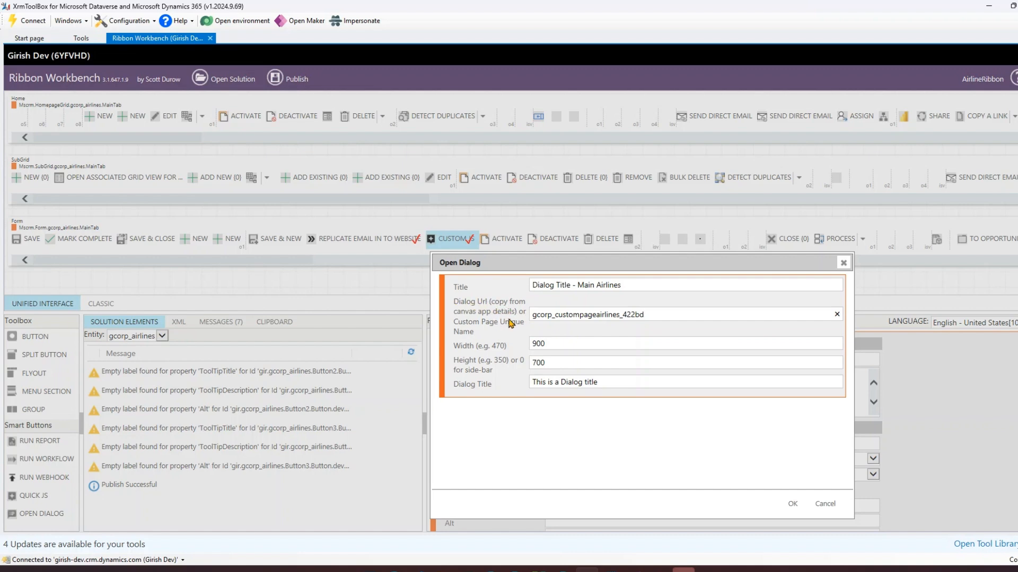
pyautogui.moveTo(647, 315); pyautogui.dragTo(531, 315)
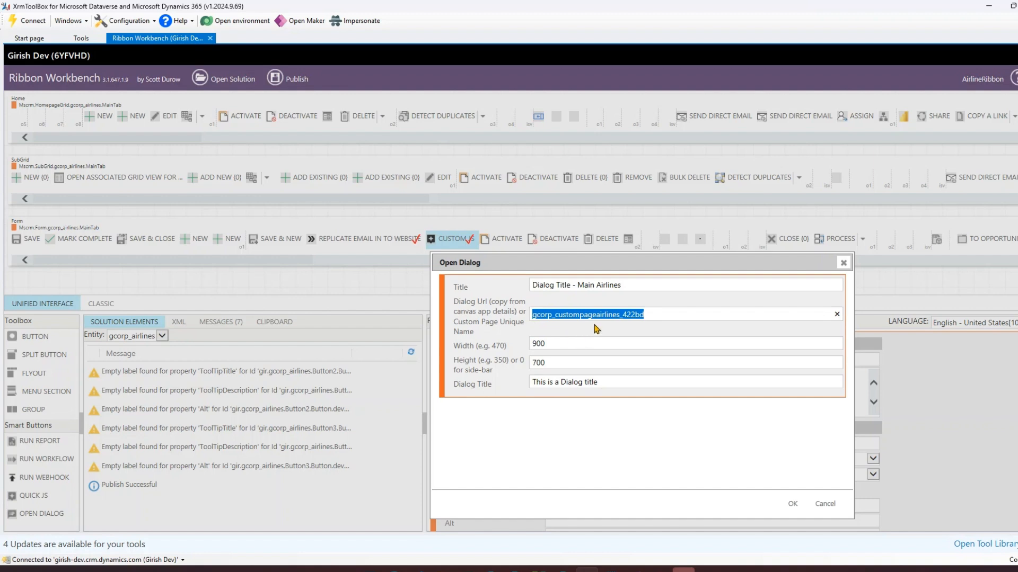
pyautogui.click(793, 504)
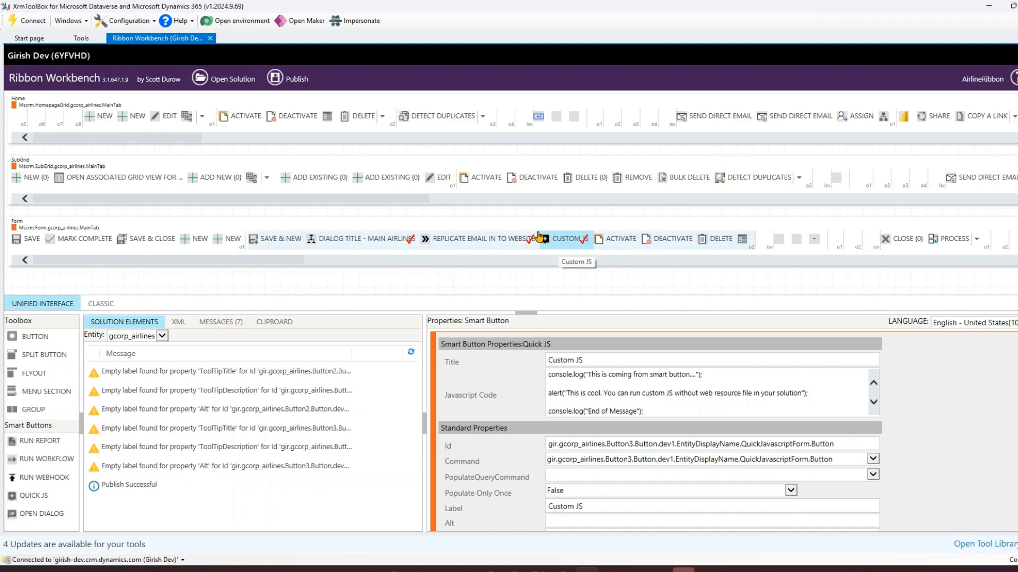
# Step: Select the new dialog button on the form ribbon and set its Title to Dialog Example
pyautogui.click(376, 243)
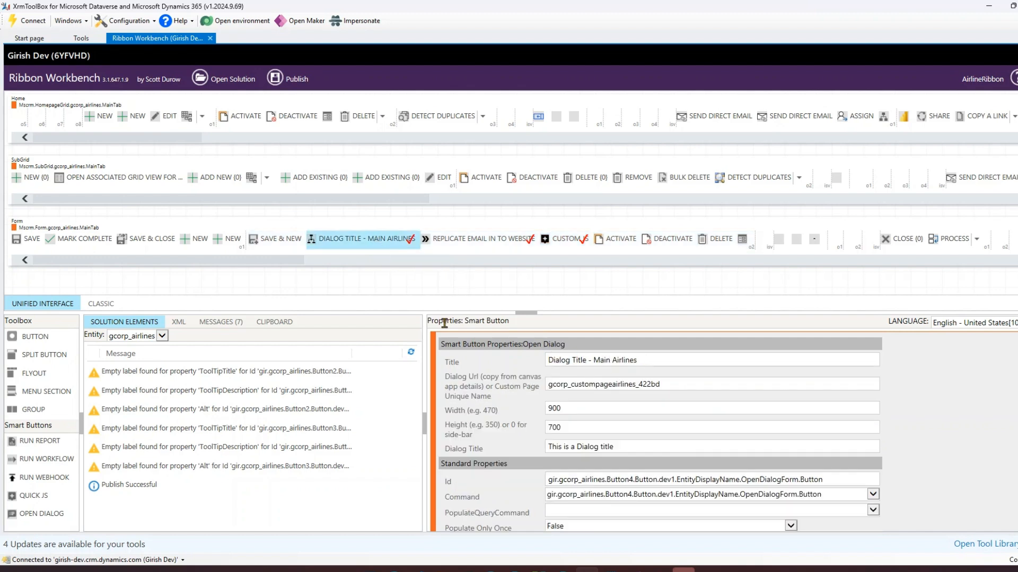
pyautogui.moveTo(392, 255)
pyautogui.mouseDown()
pyautogui.moveTo(558, 348)
pyautogui.moveTo(565, 333)
pyautogui.mouseUp()
pyautogui.moveTo(546, 440)
pyautogui.mouseDown()
pyautogui.moveTo(555, 462)
pyautogui.moveTo(613, 434)
pyautogui.moveTo(544, 439)
pyautogui.mouseUp()
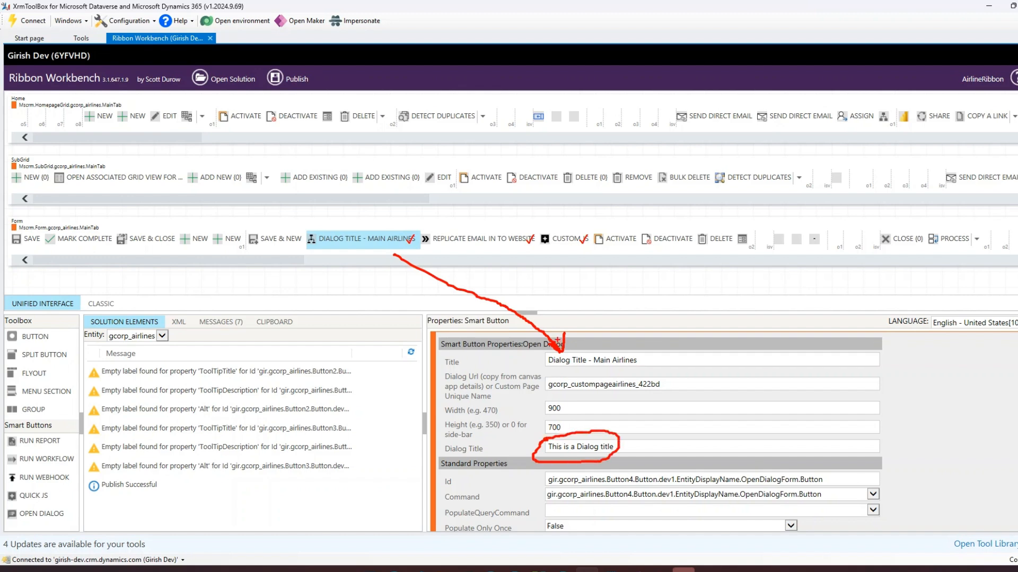
pyautogui.press('Escape')
pyautogui.moveTo(639, 360); pyautogui.dragTo(549, 359)
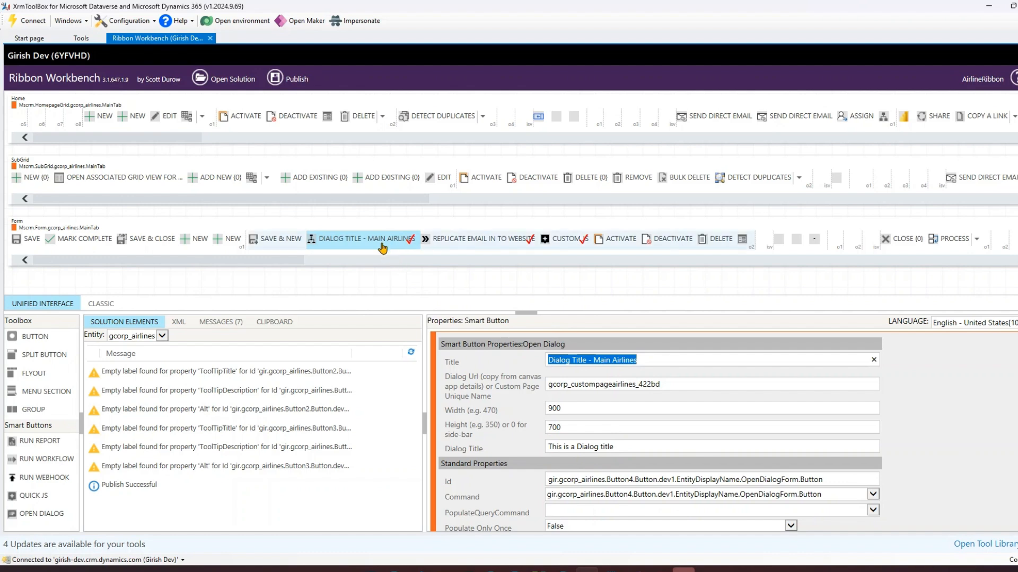
pyautogui.write('Dial')
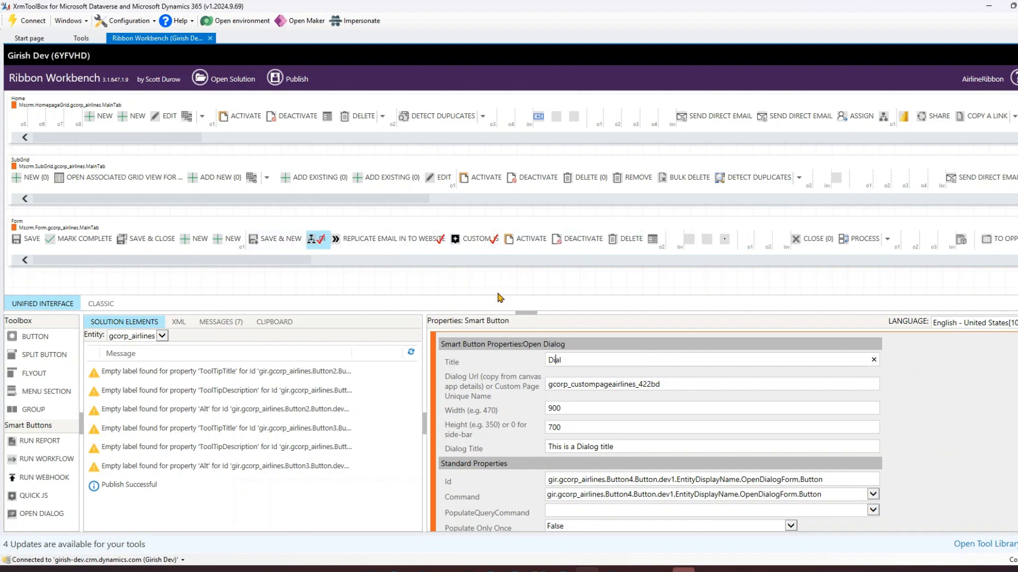
pyautogui.write('og E')
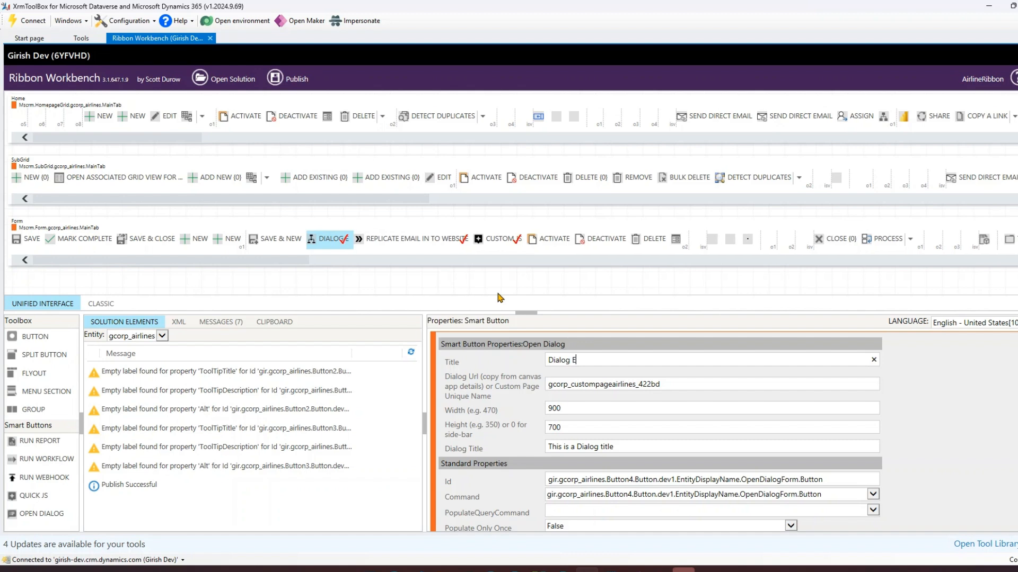
pyautogui.write('xamplle')
pyautogui.press('BackSpace')
pyautogui.press('BackSpace')
pyautogui.write('e')
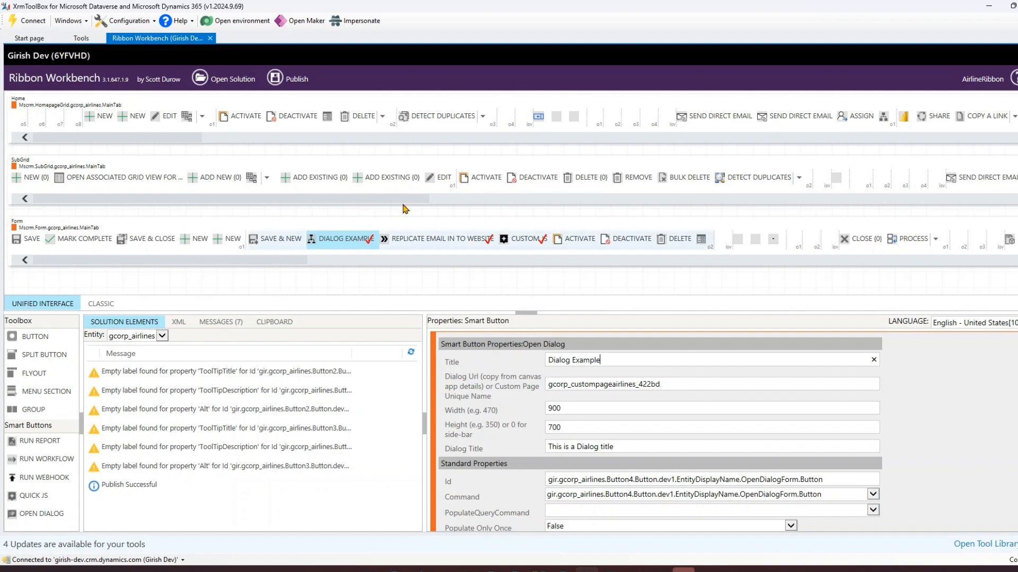
# Step: Publish the ribbon customizations and confirm the publish prompt
pyautogui.click(292, 83)
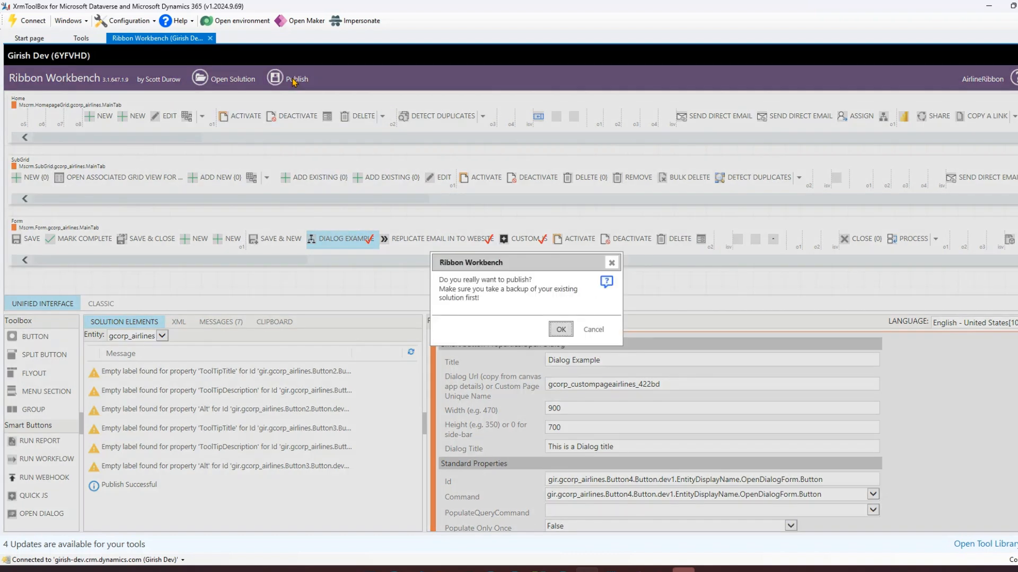
pyautogui.click(560, 331)
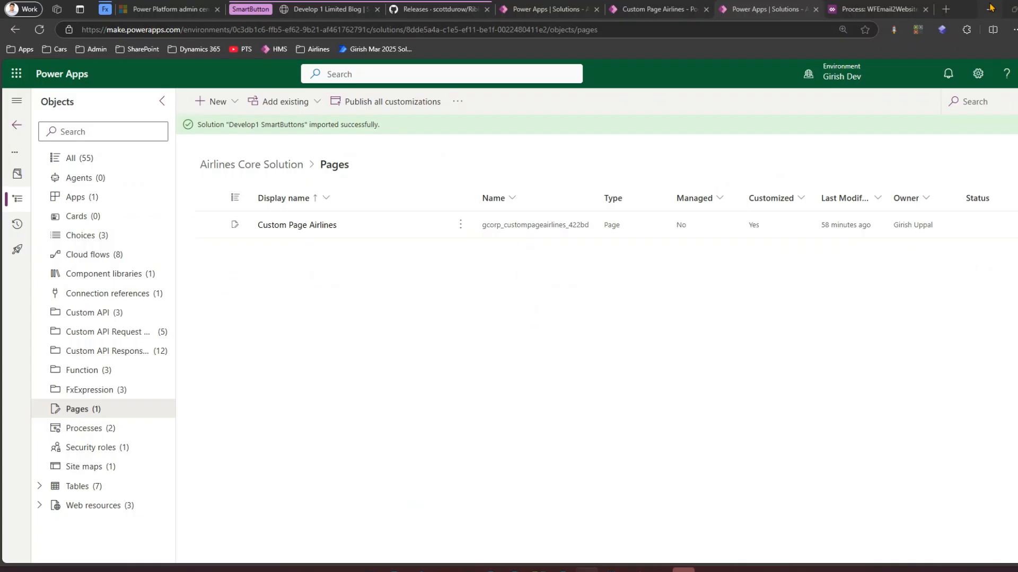
pyautogui.click(991, 7)
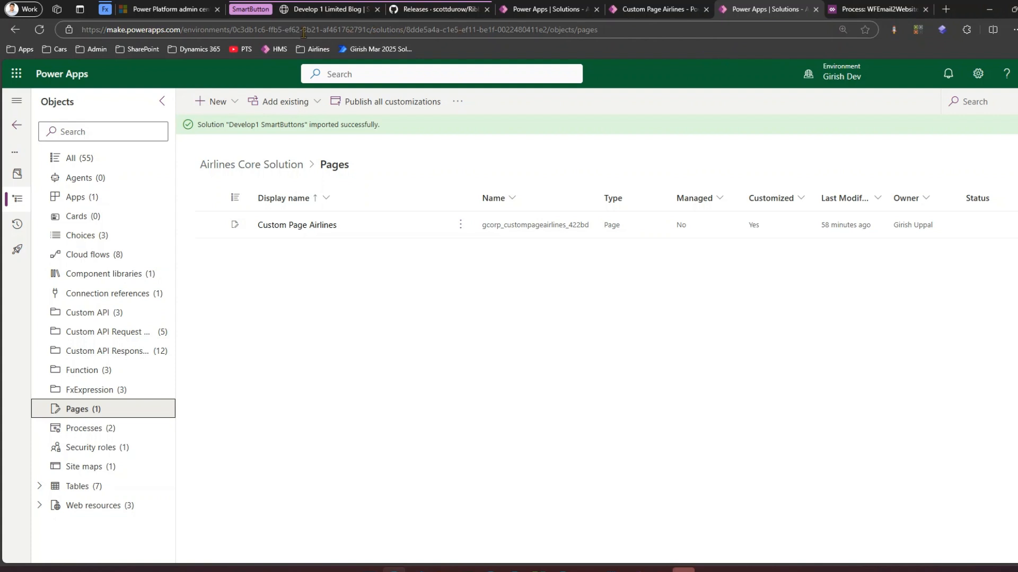
# Step: Open the Etihad airline record and the Custom Page Airlines page in the app to examine the form's command bar
pyautogui.click(638, 11)
pyautogui.click(53, 217)
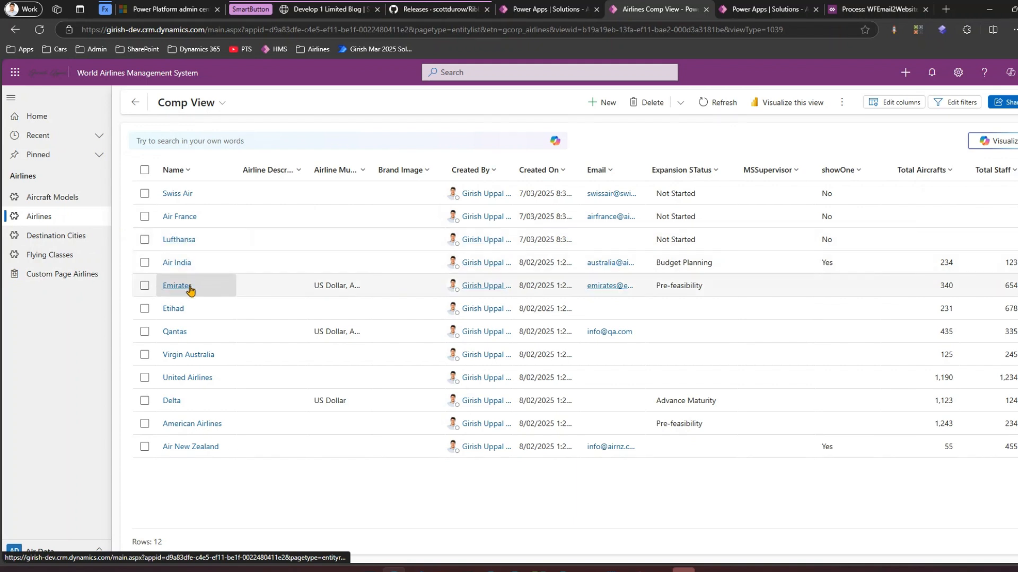
pyautogui.click(178, 309)
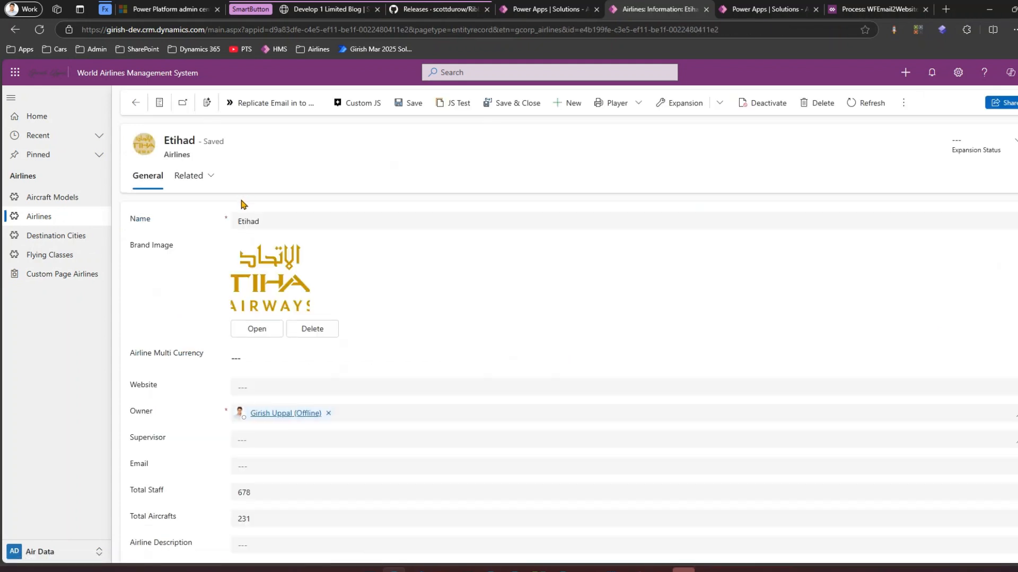
pyautogui.moveTo(282, 174)
pyautogui.mouseDown()
pyautogui.moveTo(228, 113)
pyautogui.moveTo(240, 123)
pyautogui.mouseUp()
pyautogui.moveTo(14, 270)
pyautogui.mouseDown()
pyautogui.moveTo(78, 291)
pyautogui.moveTo(45, 257)
pyautogui.moveTo(9, 276)
pyautogui.mouseUp()
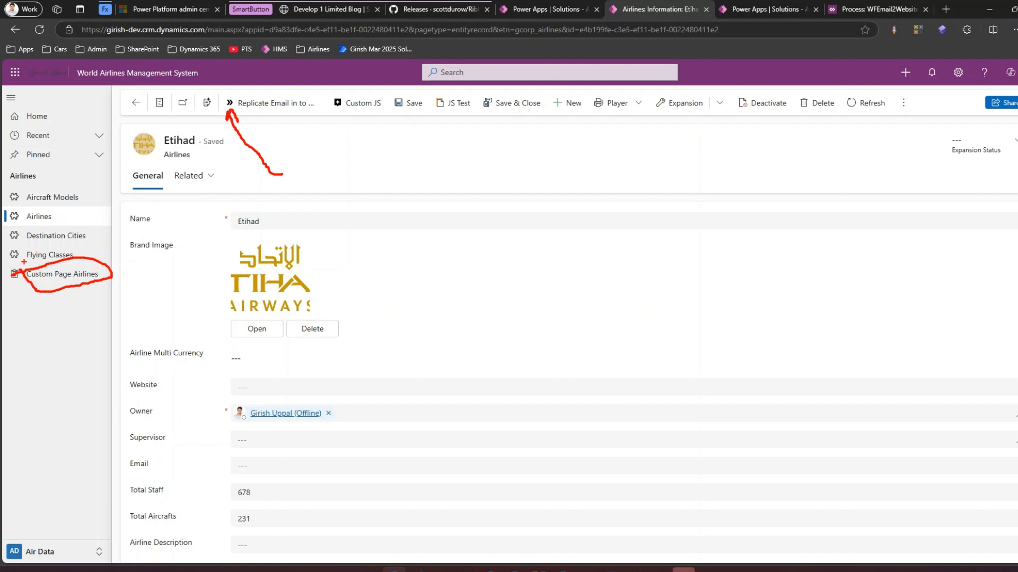
pyautogui.press('Escape')
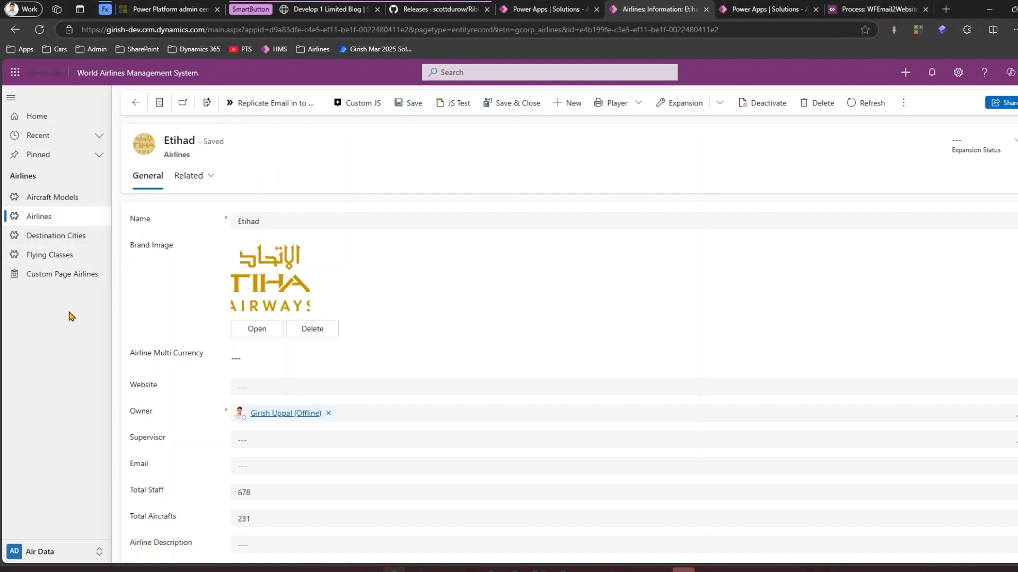
pyautogui.click(83, 276)
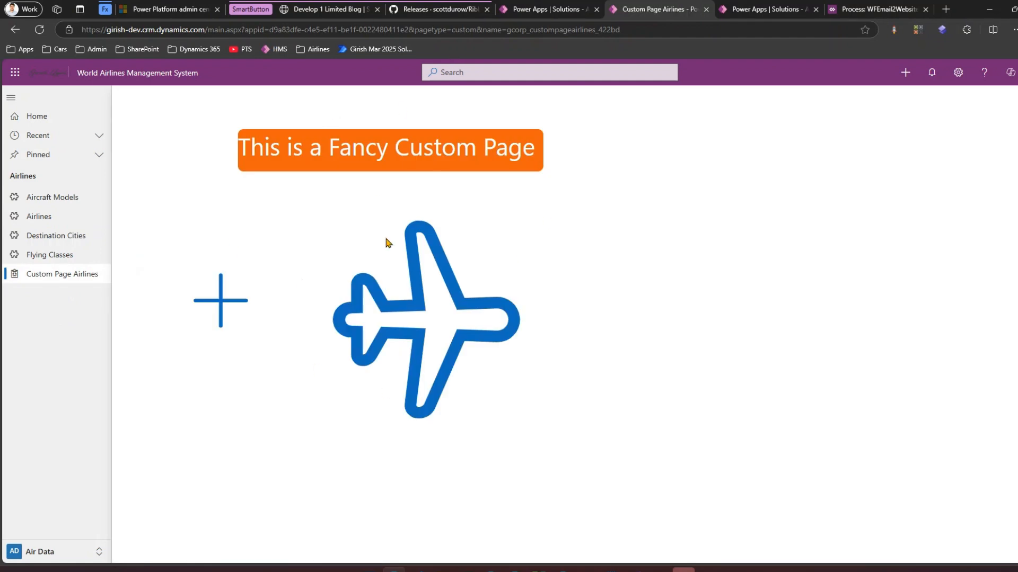
pyautogui.click(51, 218)
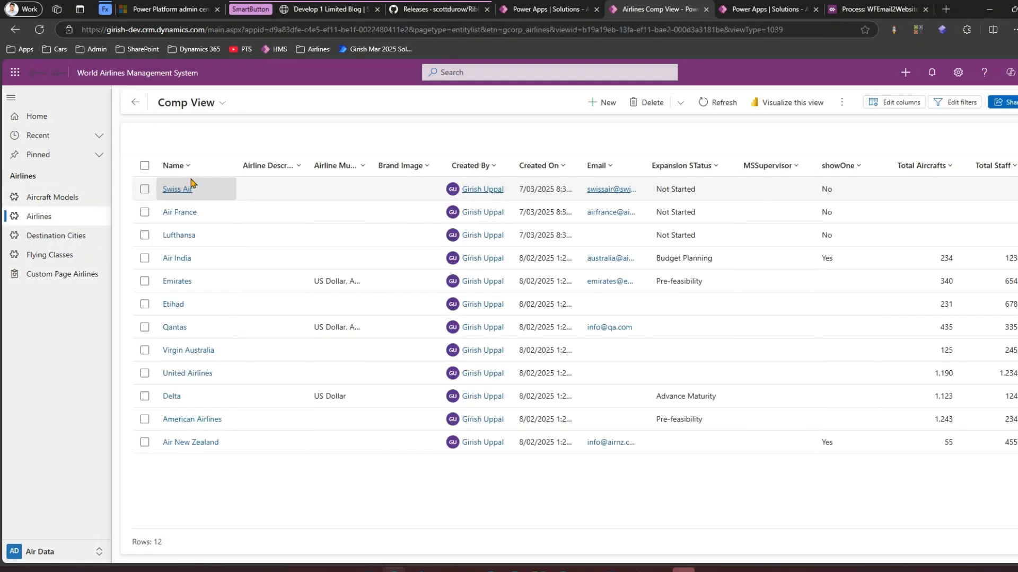
pyautogui.click(170, 308)
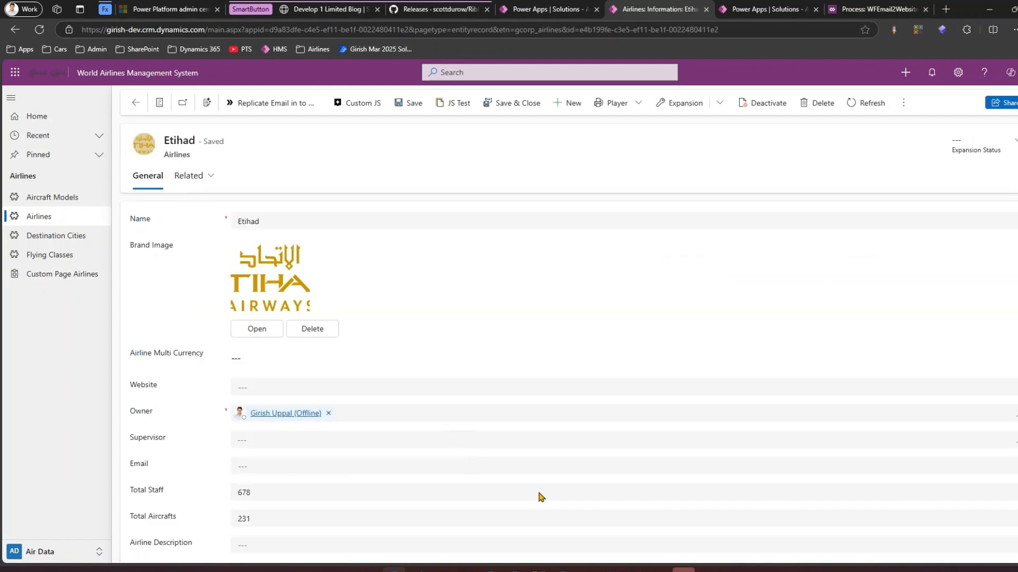
# Step: Refresh the Etihad record form to load the published command bar
pyautogui.click(586, 570)
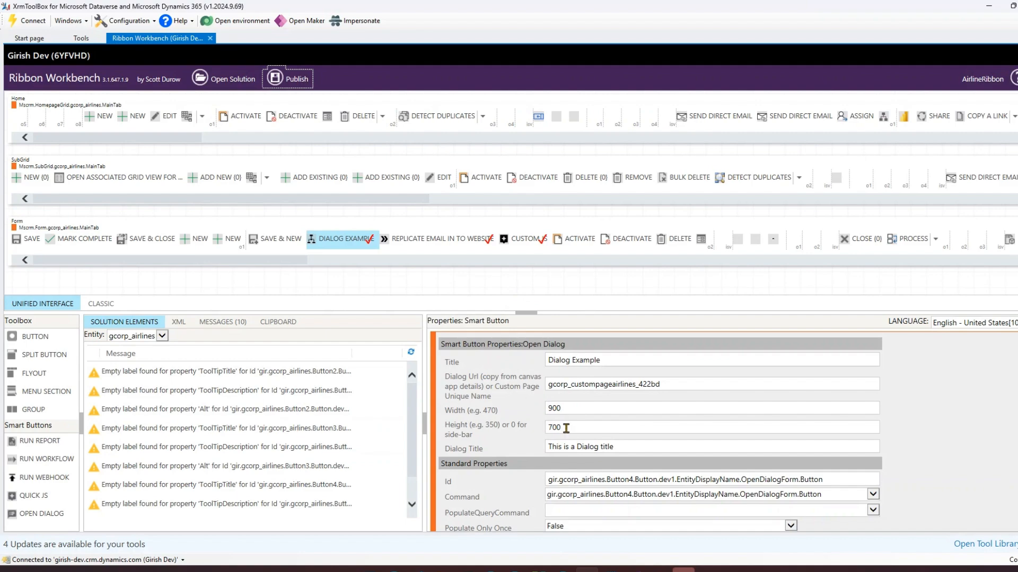
pyautogui.click(393, 569)
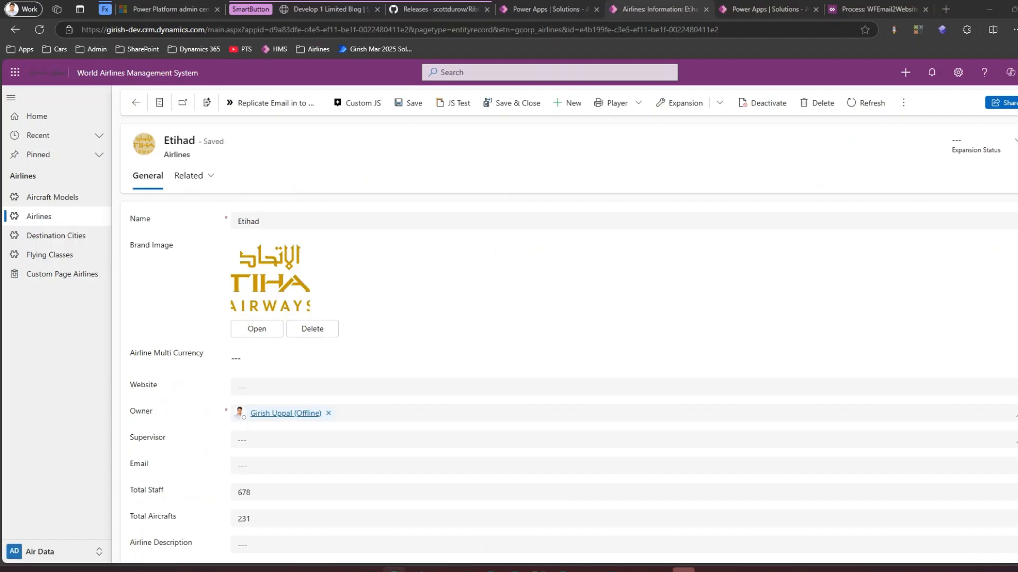
pyautogui.moveTo(379, 169); pyautogui.dragTo(377, 158)
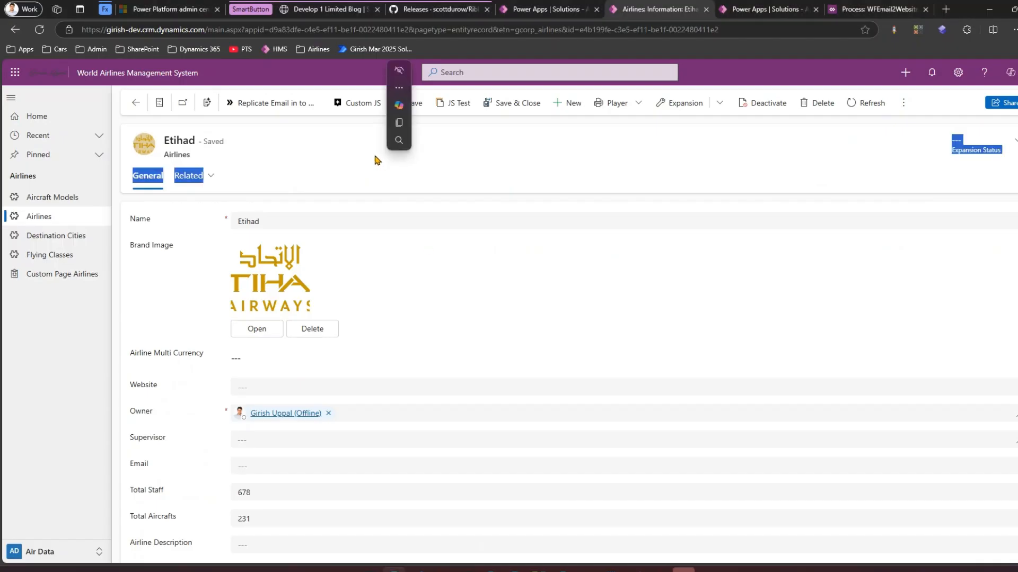
pyautogui.press('F5')
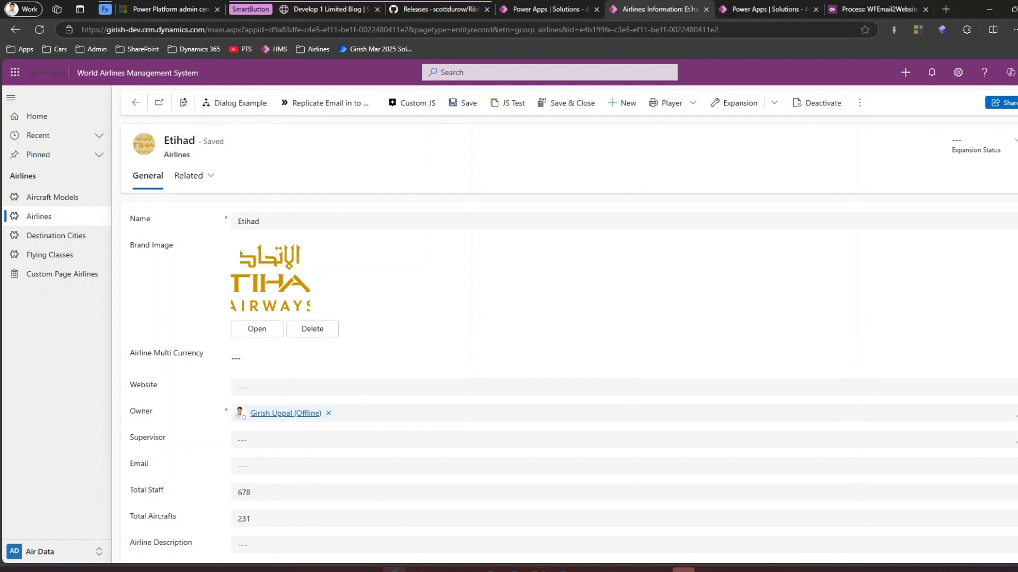
pyautogui.click(587, 570)
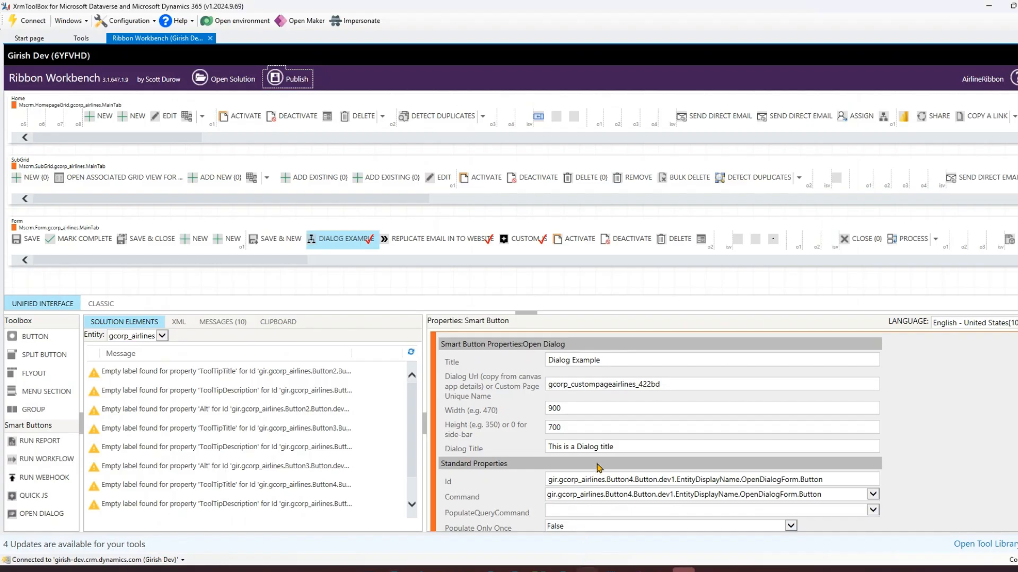
# Step: Scroll through the smart button's properties to examine its label and image settings
pyautogui.scroll(-1, 598, 475)
pyautogui.scroll(1, 590, 387)
pyautogui.scroll(-3, 620, 448)
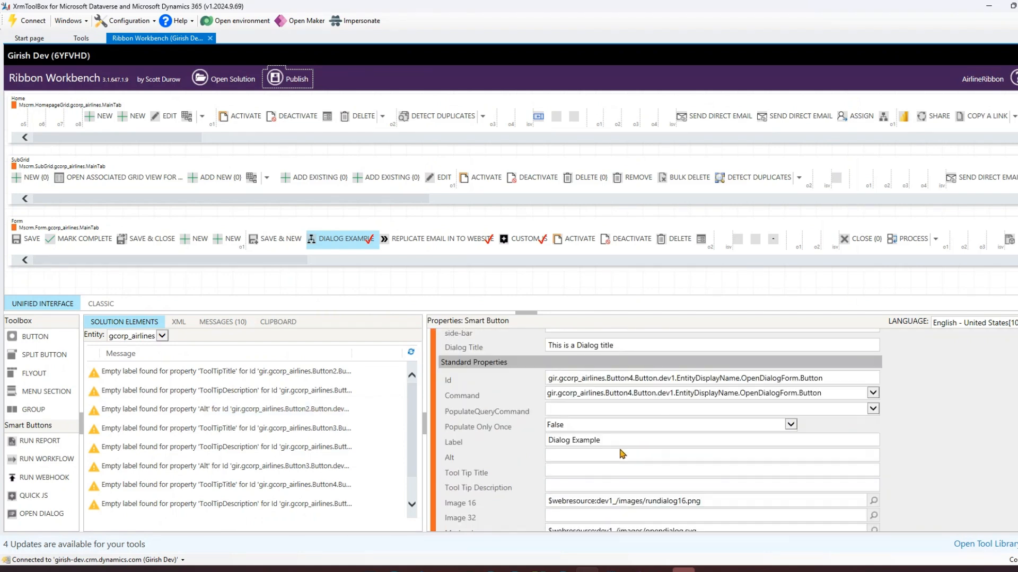
pyautogui.scroll(-1, 618, 451)
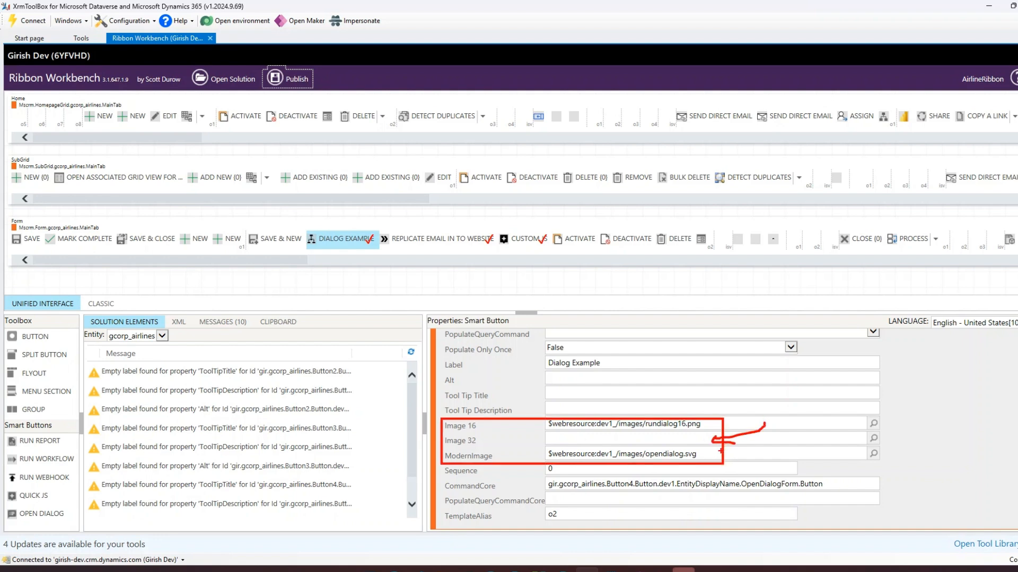
# Step: Switch to the Etihad record in the browser and open the Dialog Example button's dialog
pyautogui.press('Escape')
pyautogui.click(989, 6)
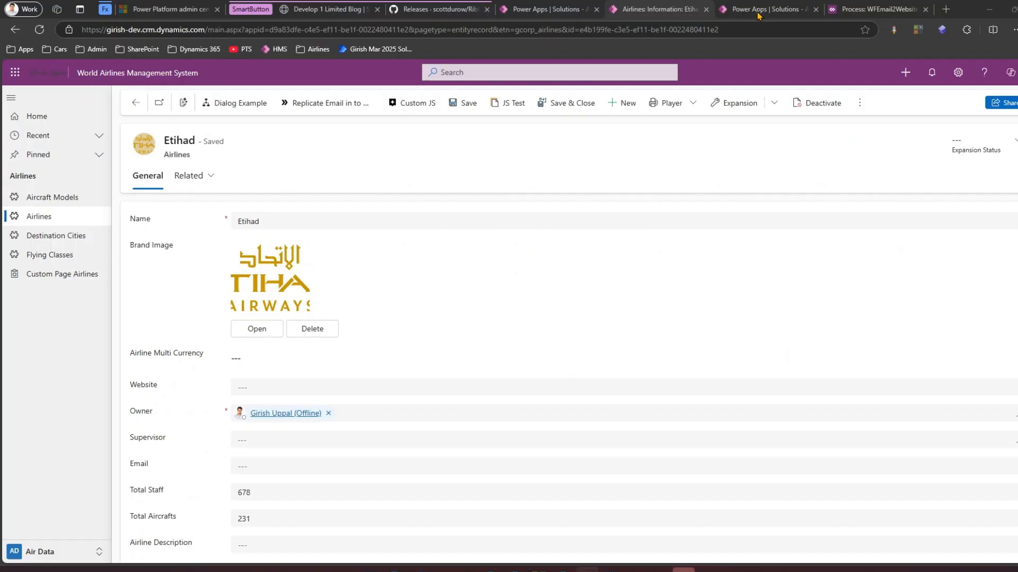
pyautogui.click(242, 106)
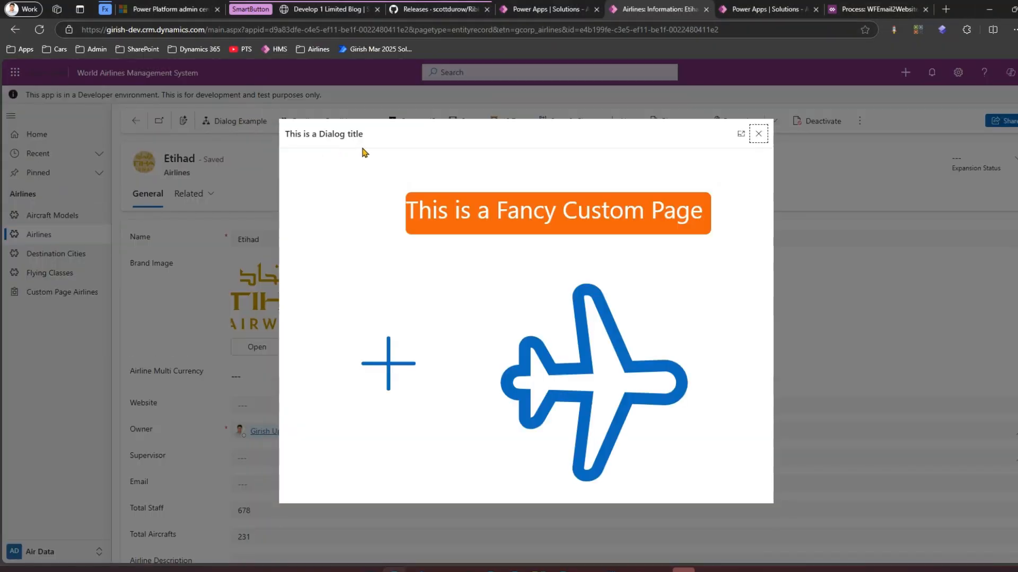
# Step: Compare the dialog's title with the Dialog Title property in Ribbon Workbench
pyautogui.tripleClick(292, 133)
pyautogui.moveTo(587, 569)
pyautogui.click(587, 514)
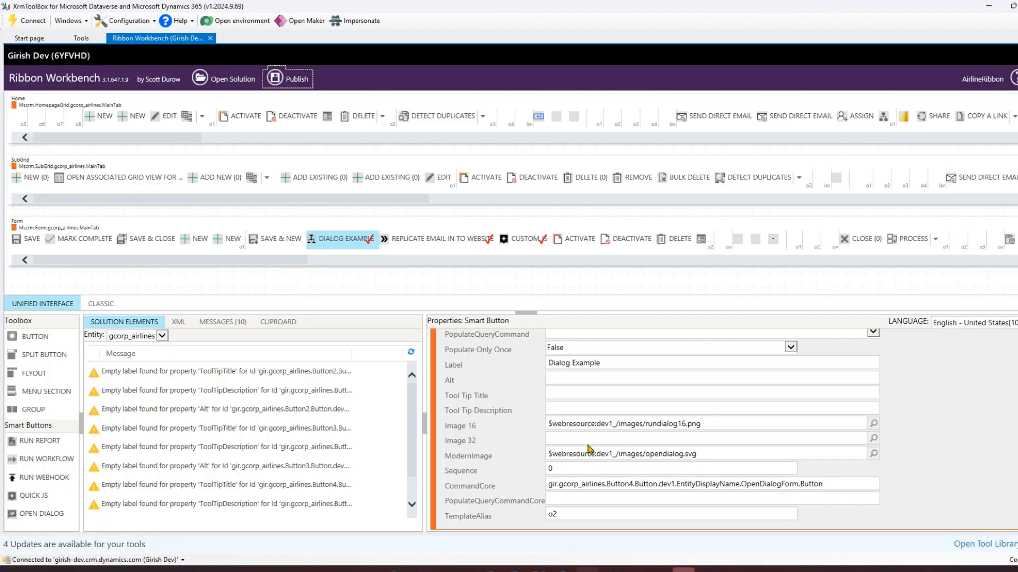
pyautogui.scroll(5, 592, 463)
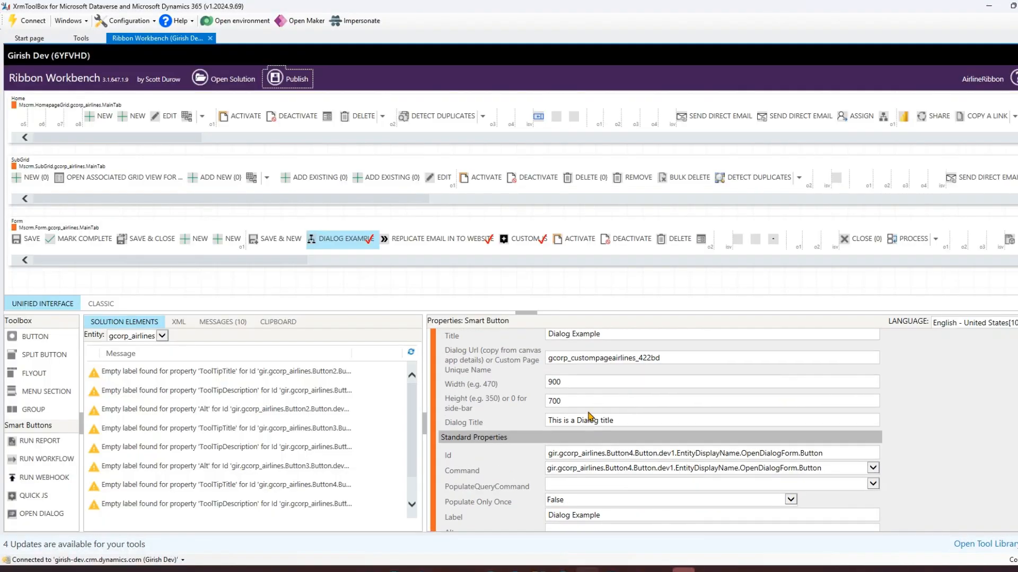
pyautogui.moveTo(538, 414); pyautogui.dragTo(634, 429)
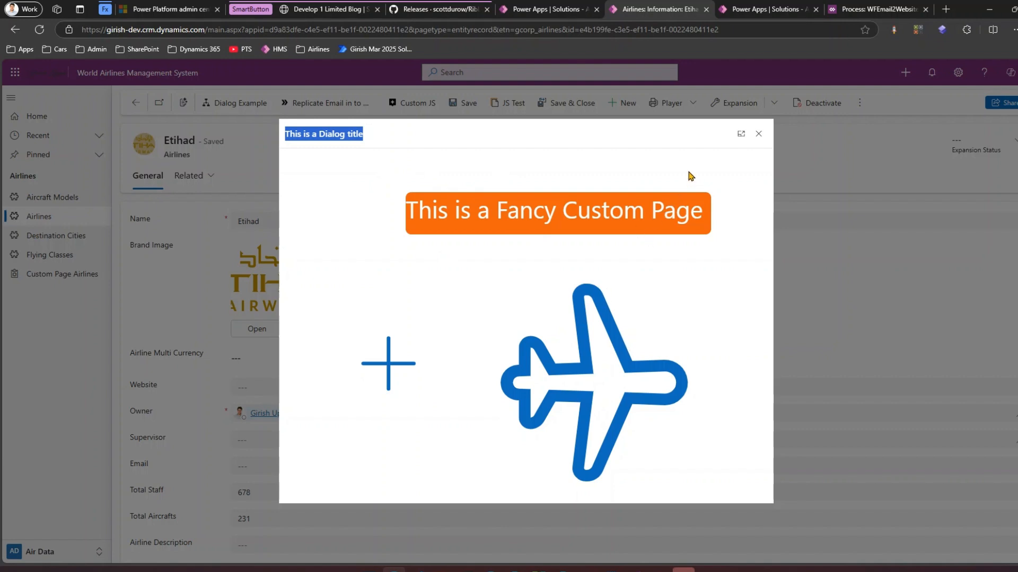
pyautogui.click(408, 133)
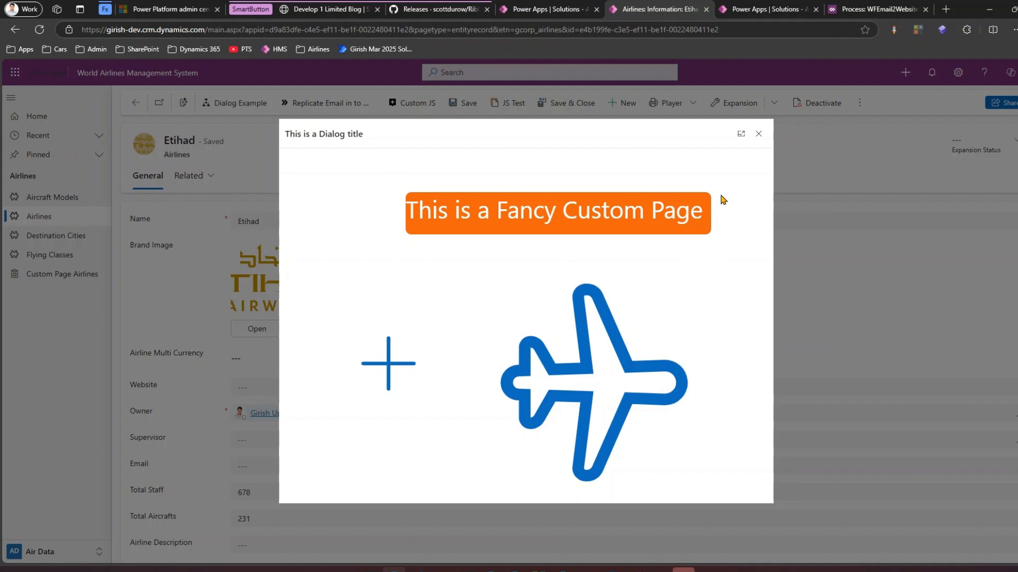
# Step: Close the dialog, test the Dialog Example button on the United Airlines record, and return to Ribbon Workbench
pyautogui.click(759, 134)
pyautogui.click(100, 215)
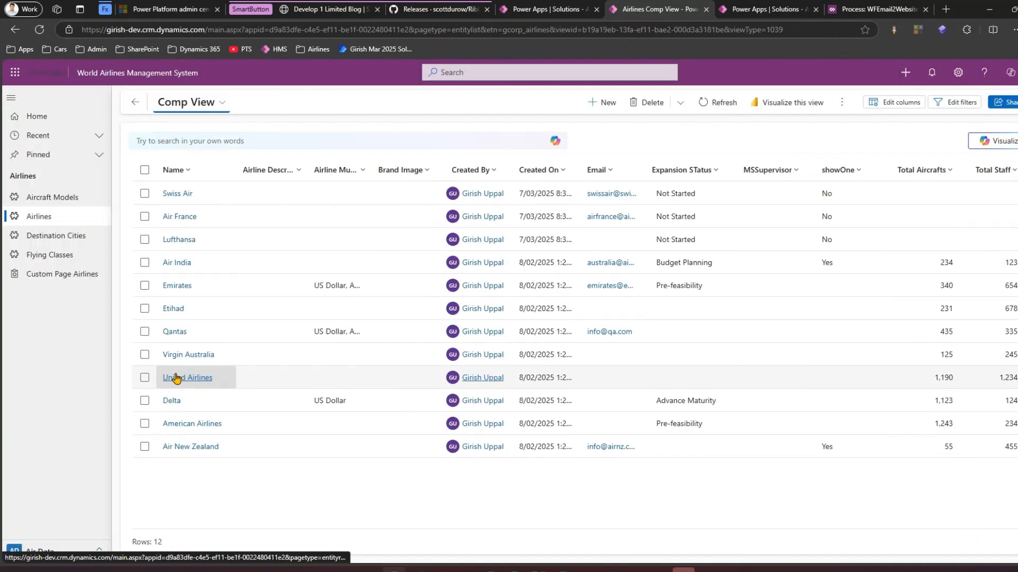
pyautogui.click(182, 375)
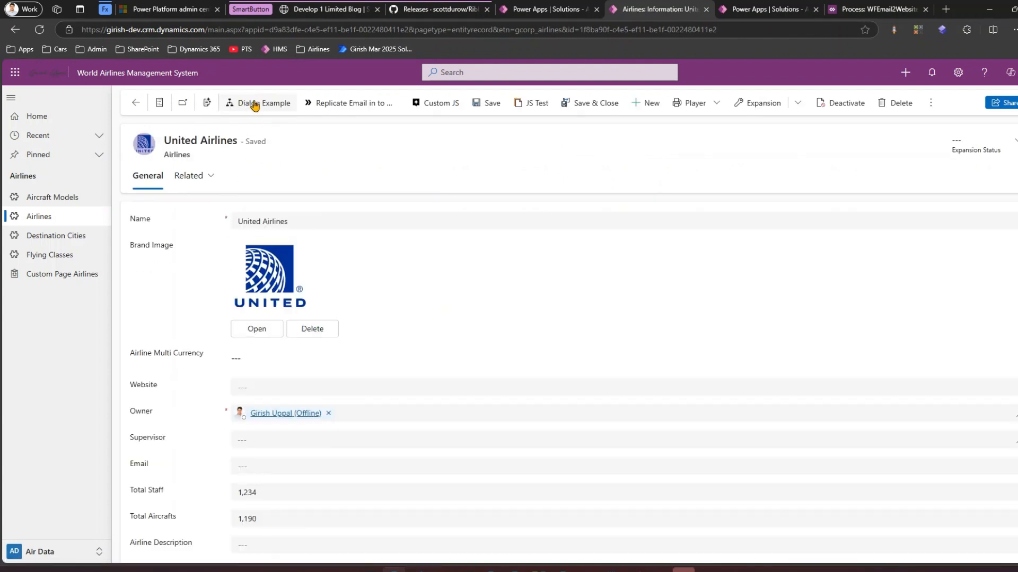
pyautogui.click(257, 105)
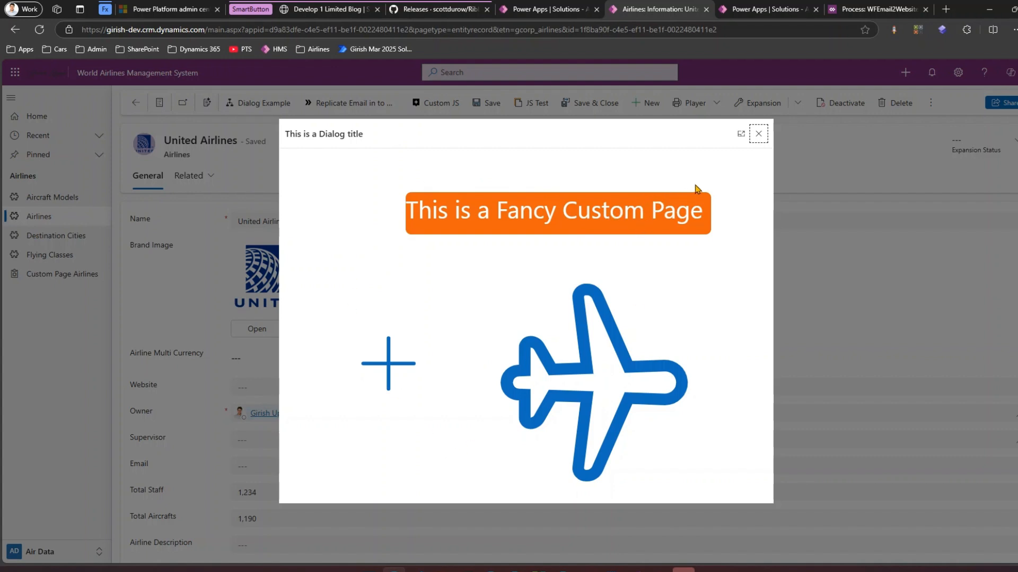
pyautogui.click(758, 134)
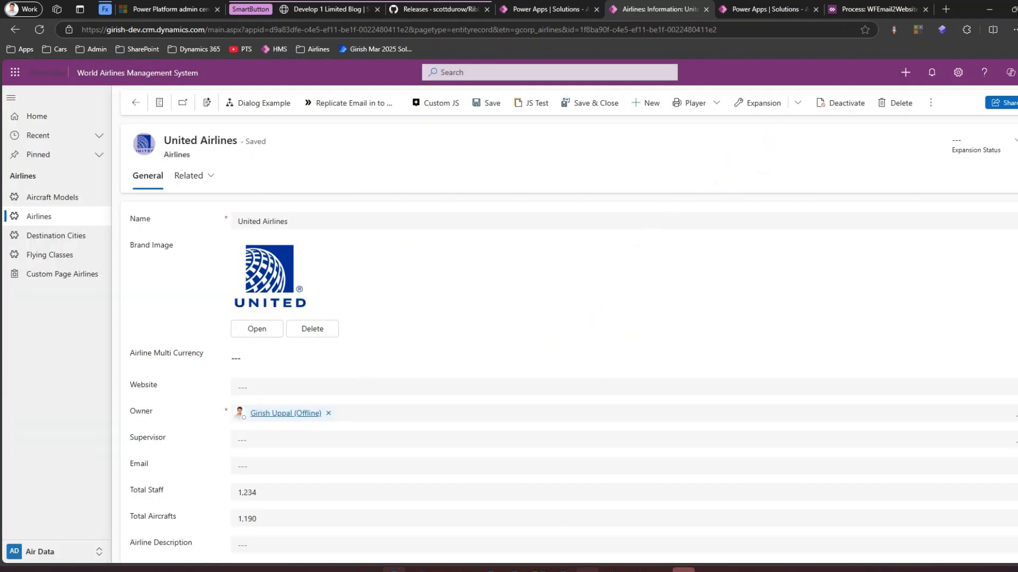
pyautogui.click(587, 571)
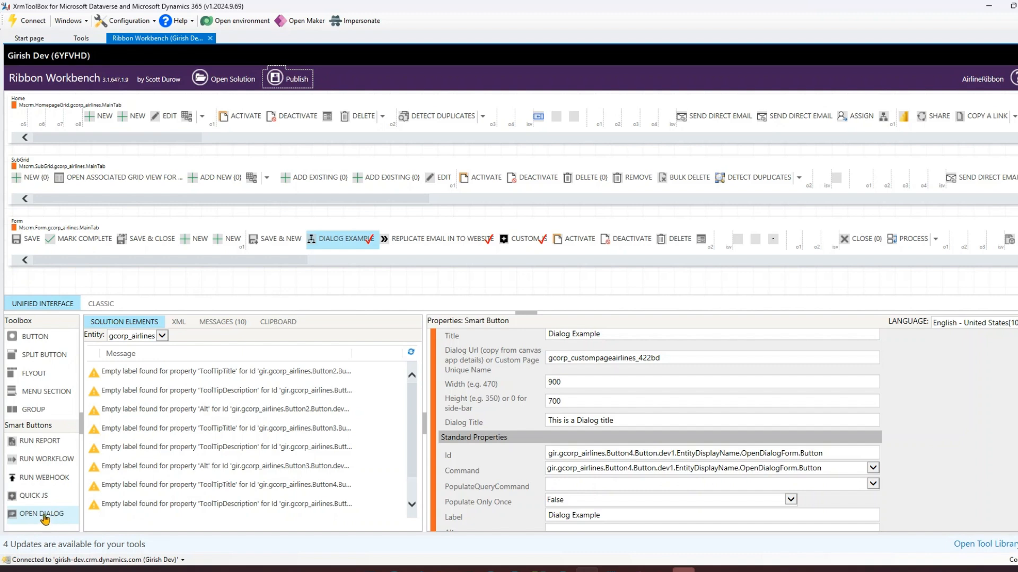